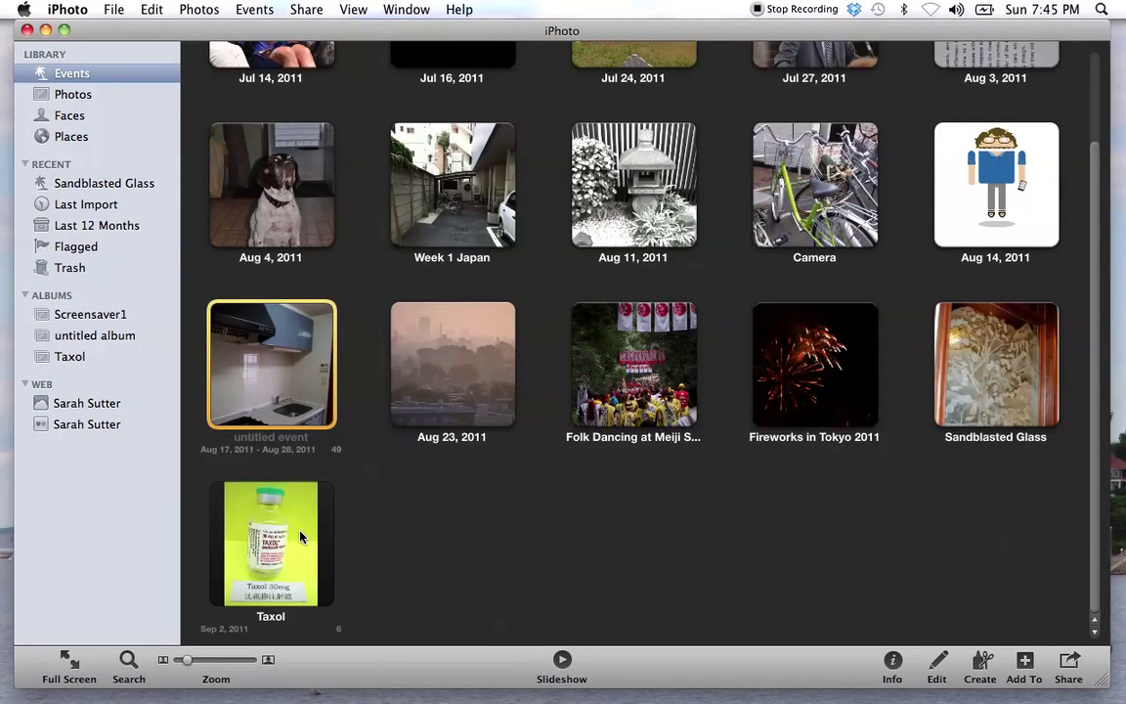
Open the Taxol event in iPhoto and select all six of its photos.
left_click(301, 537)
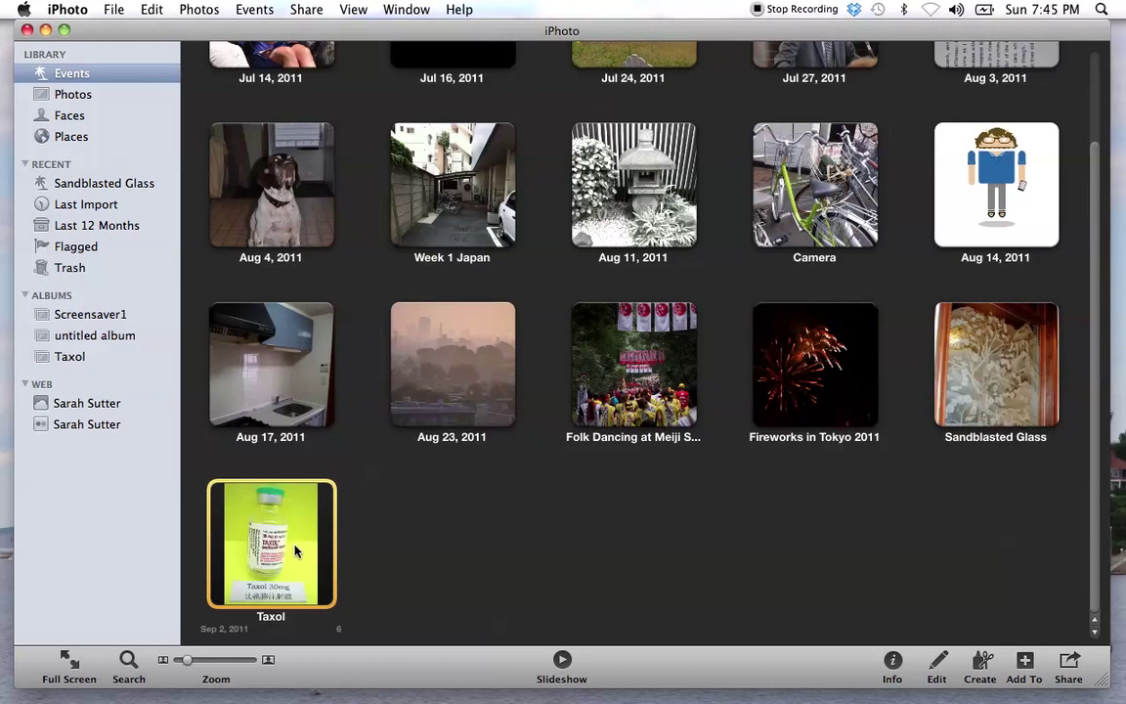
double_click(290, 551)
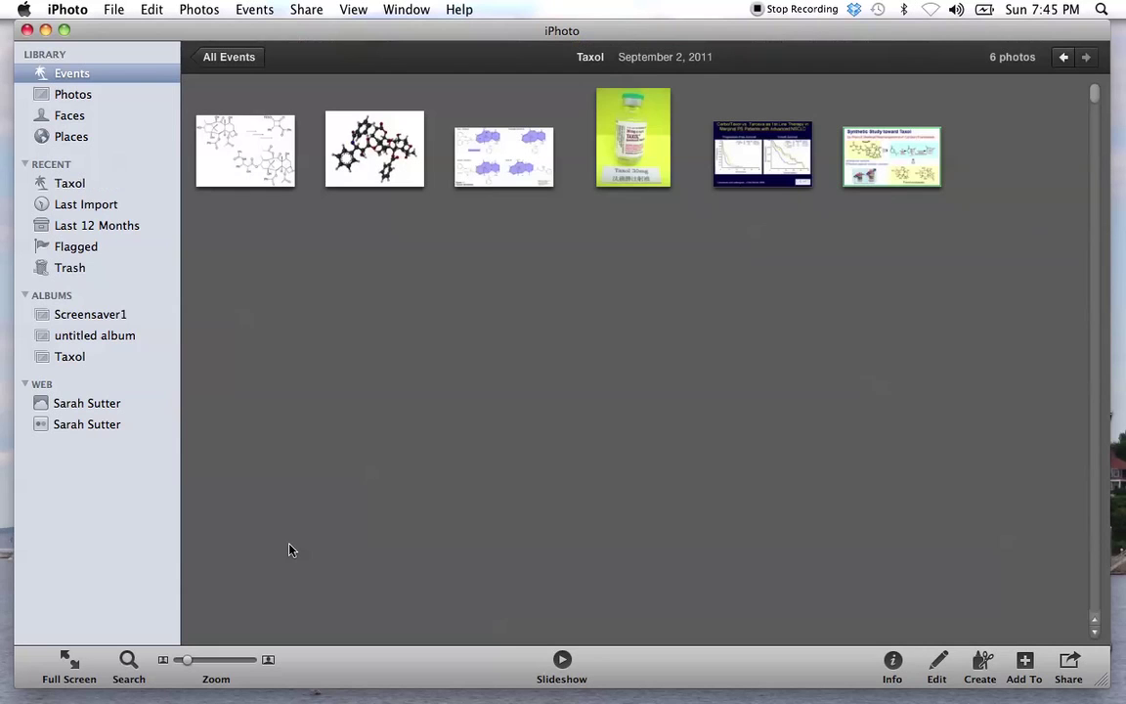
left_click(238, 145)
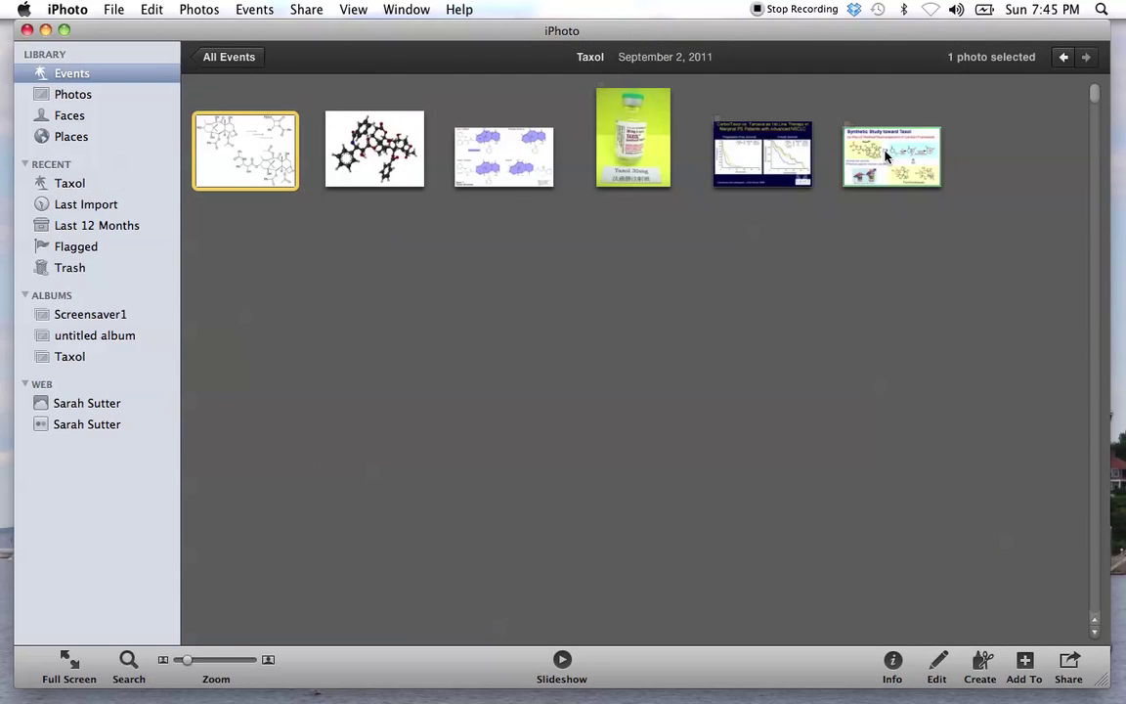
left_click(931, 171, "shift")
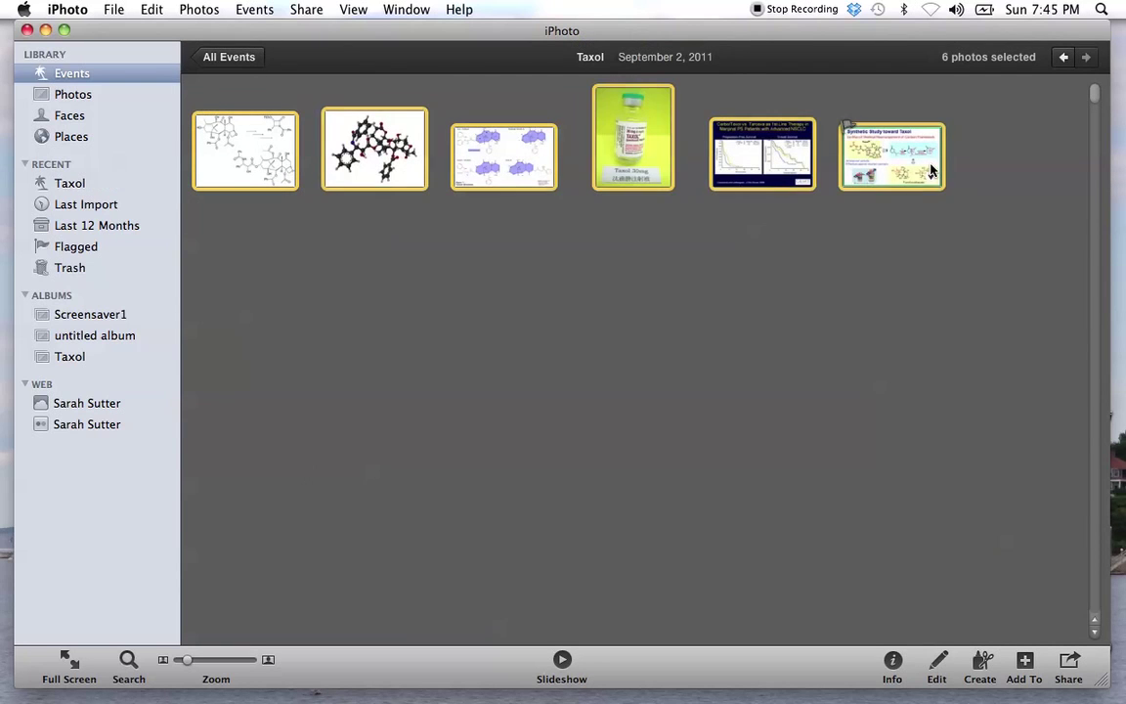
Create a new album named 'Taxol' from the selected photos.
left_click(142, 9)
mouse_move(115, 9)
mouse_move(128, 36)
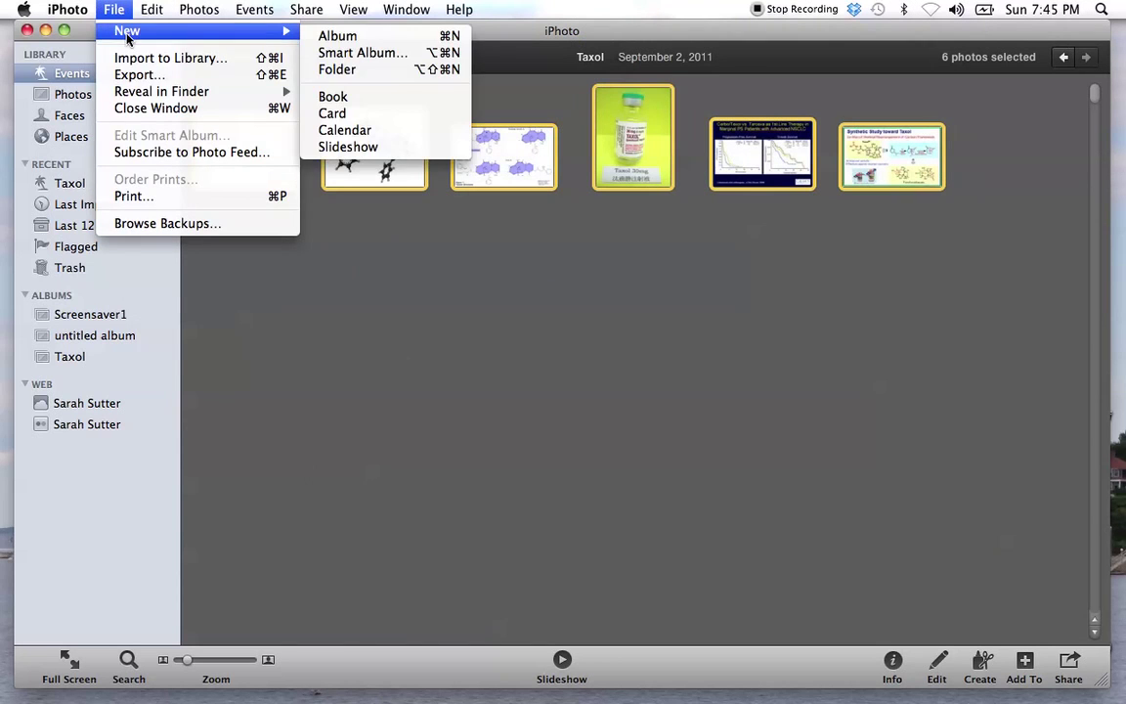
left_click(333, 35)
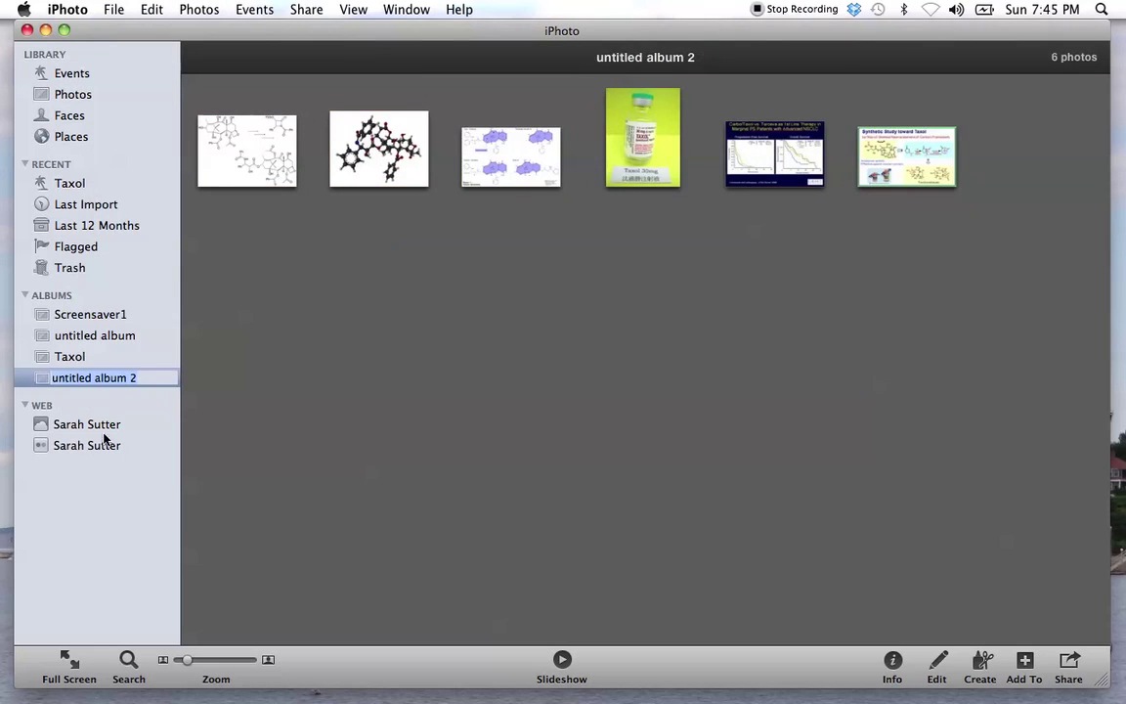
type("Taxol")
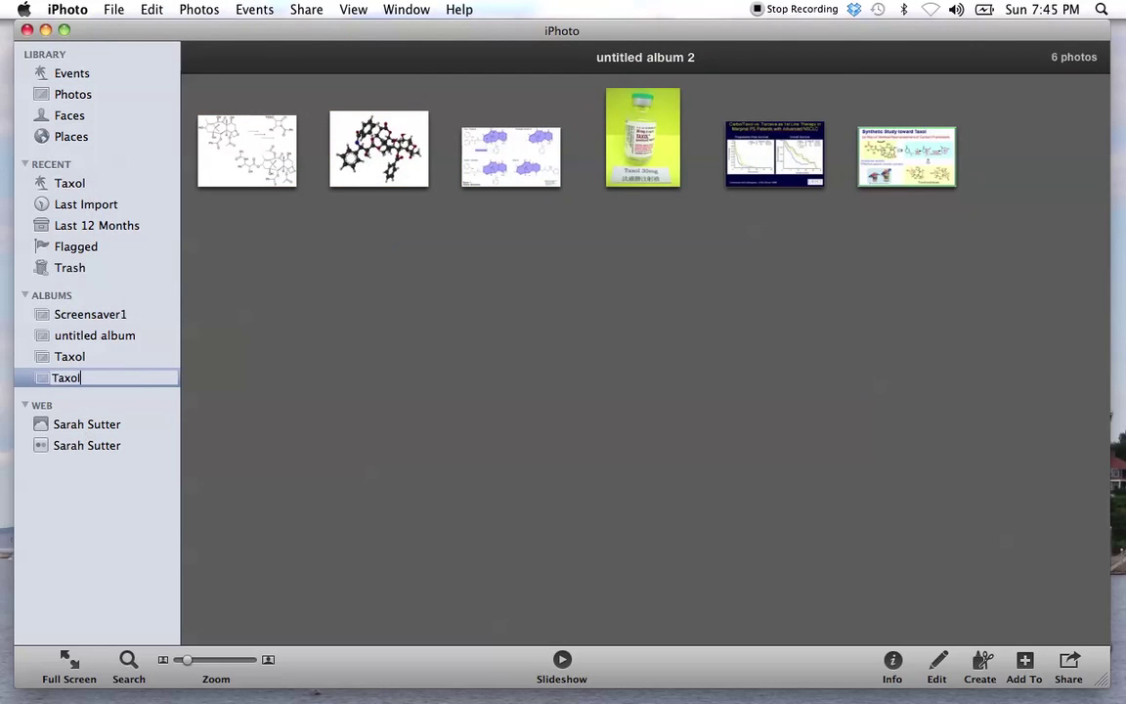
key("Return")
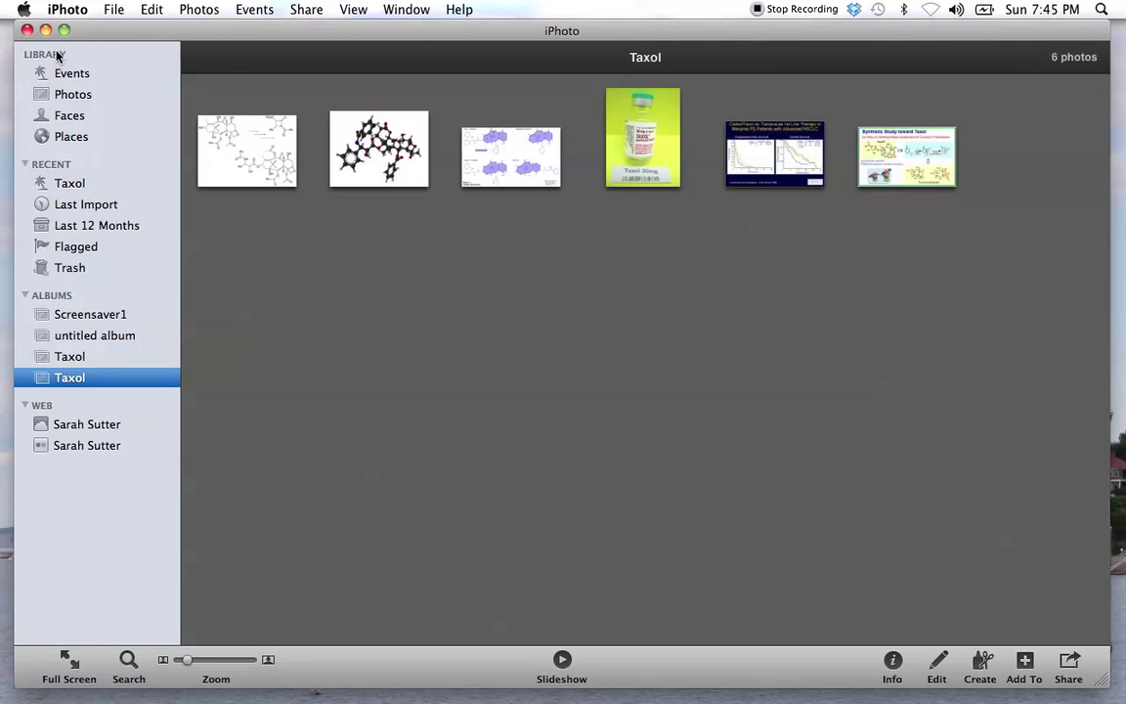
left_click(68, 9)
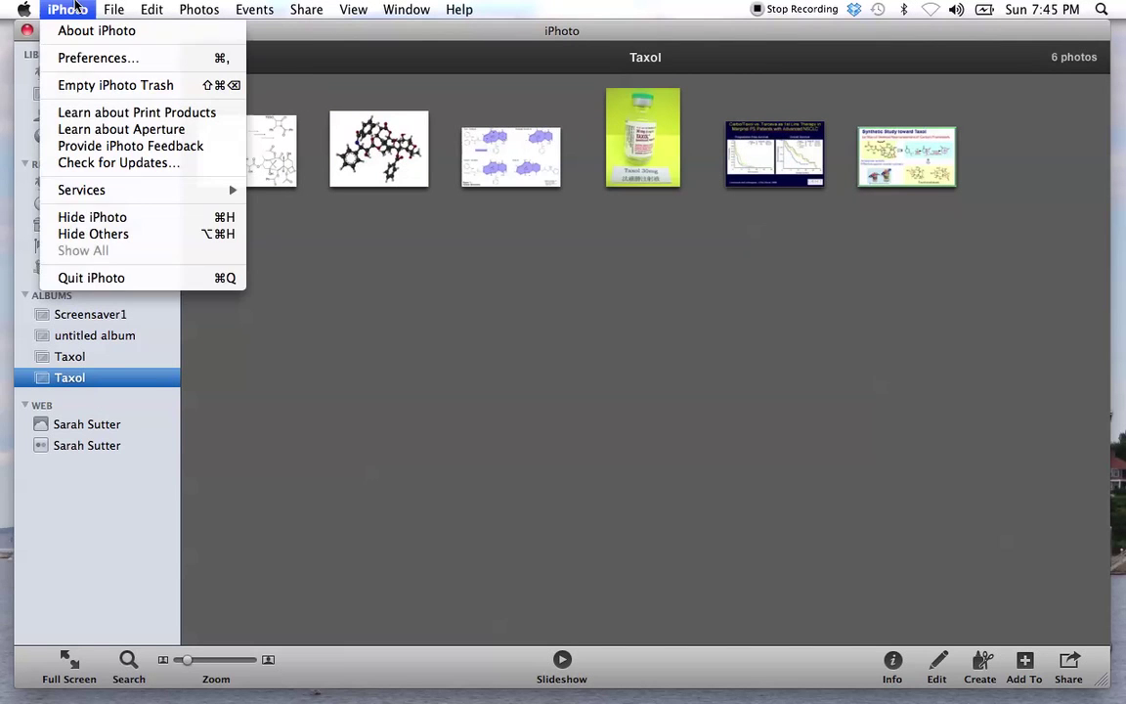
Quit iPhoto and launch iMovie from the Dock.
left_click(86, 279)
mouse_move(337, 684)
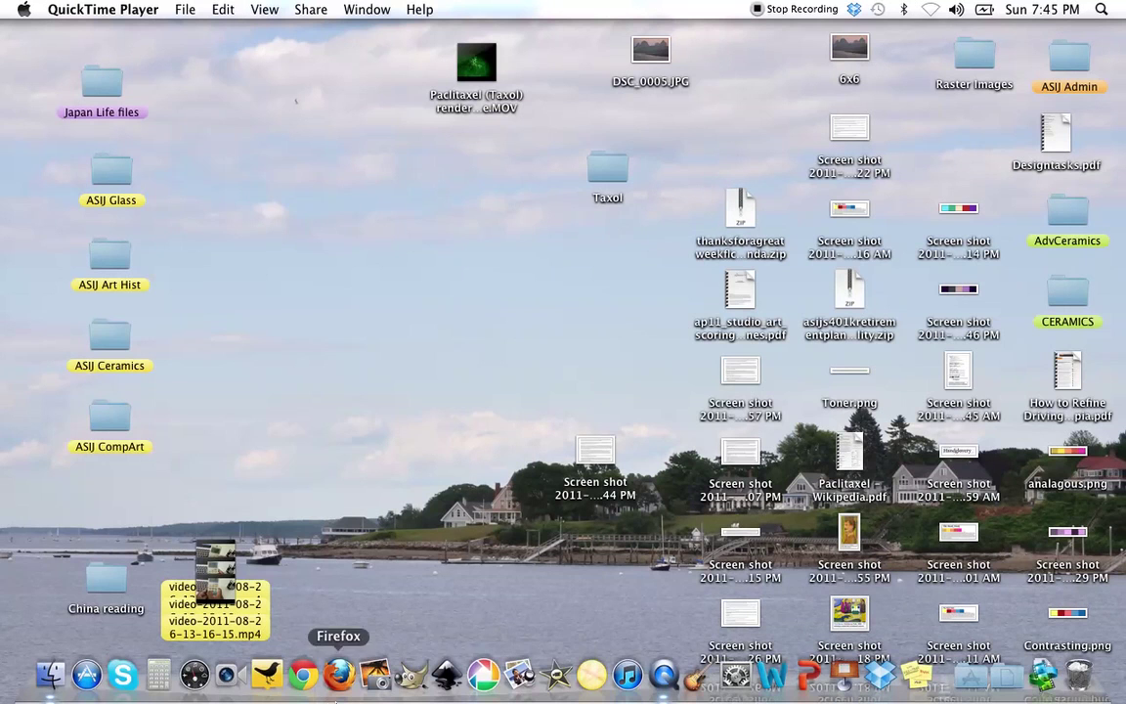
left_click(557, 675)
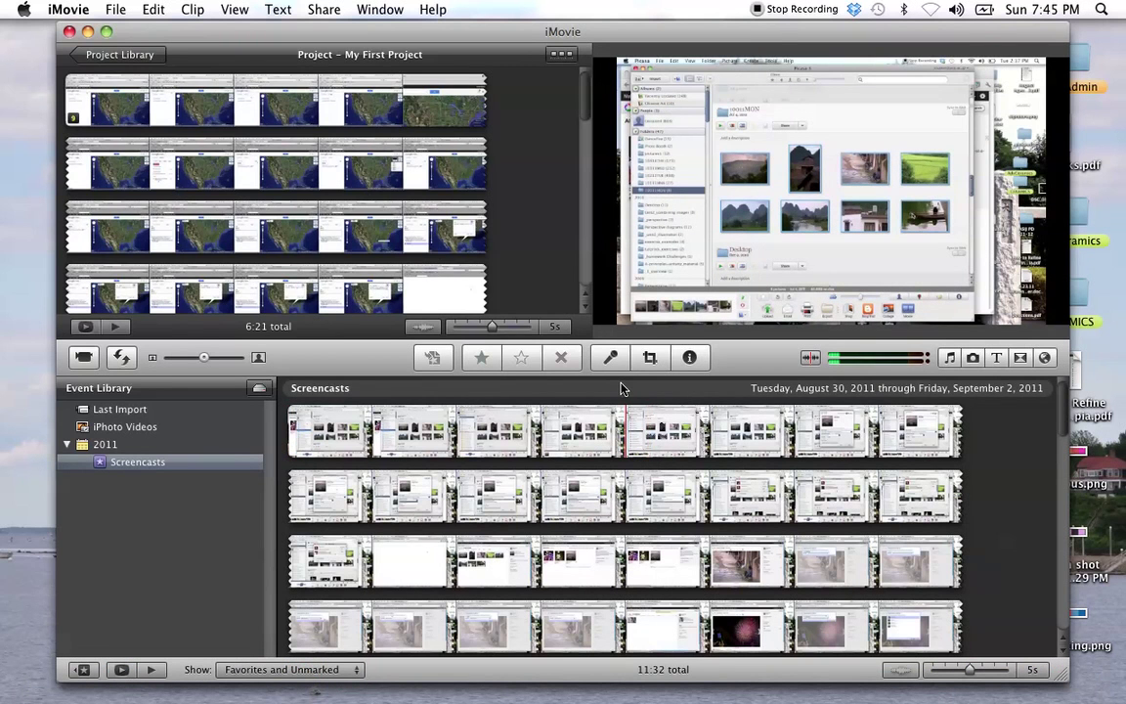
Open iMovie's iPhoto photo browser and show the Taxol album's photos.
left_click(973, 358)
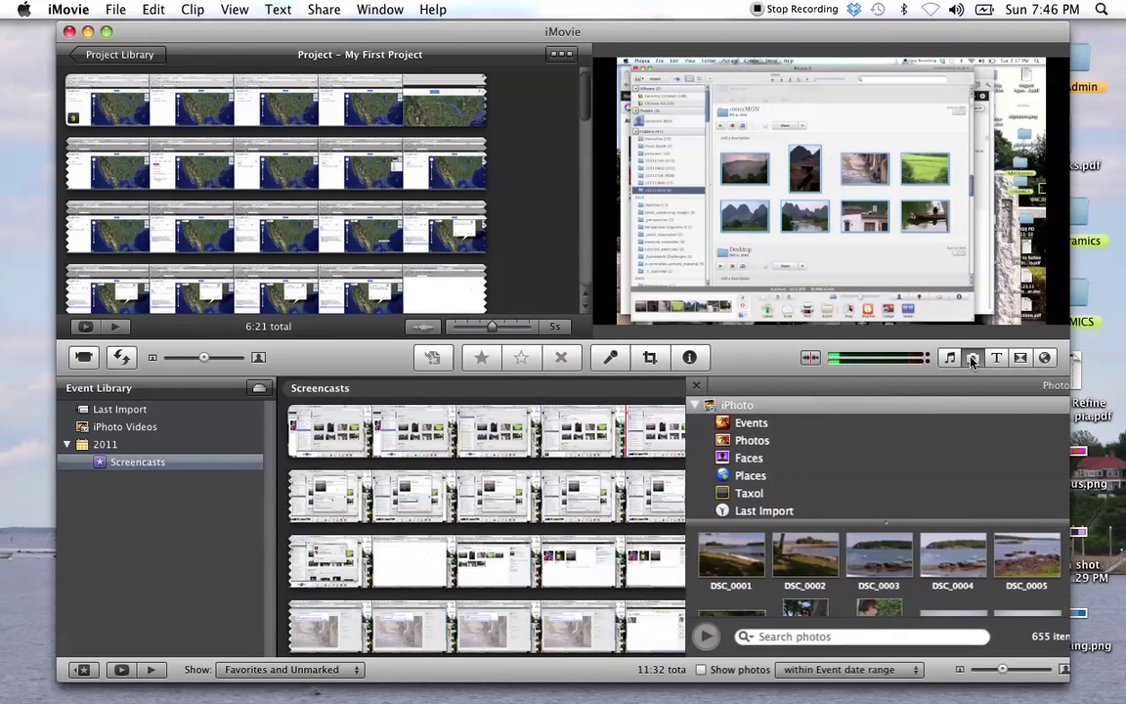
scroll(695, 478, "down", 2)
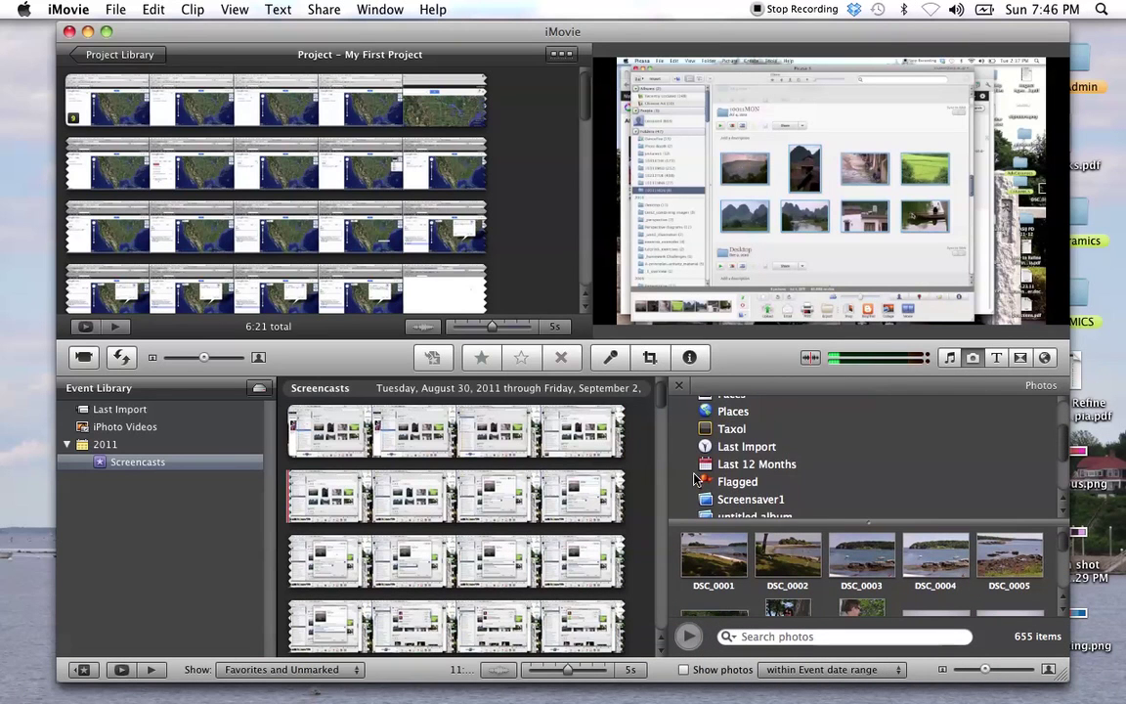
scroll(695, 478, "down", 4)
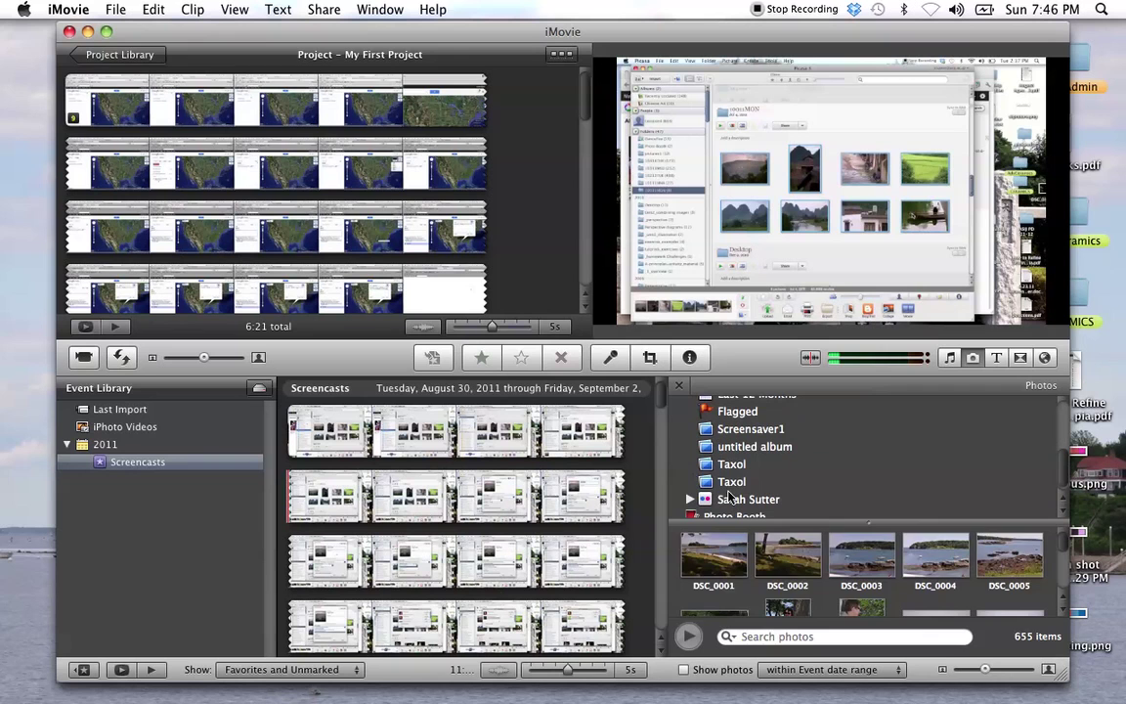
left_click(740, 483)
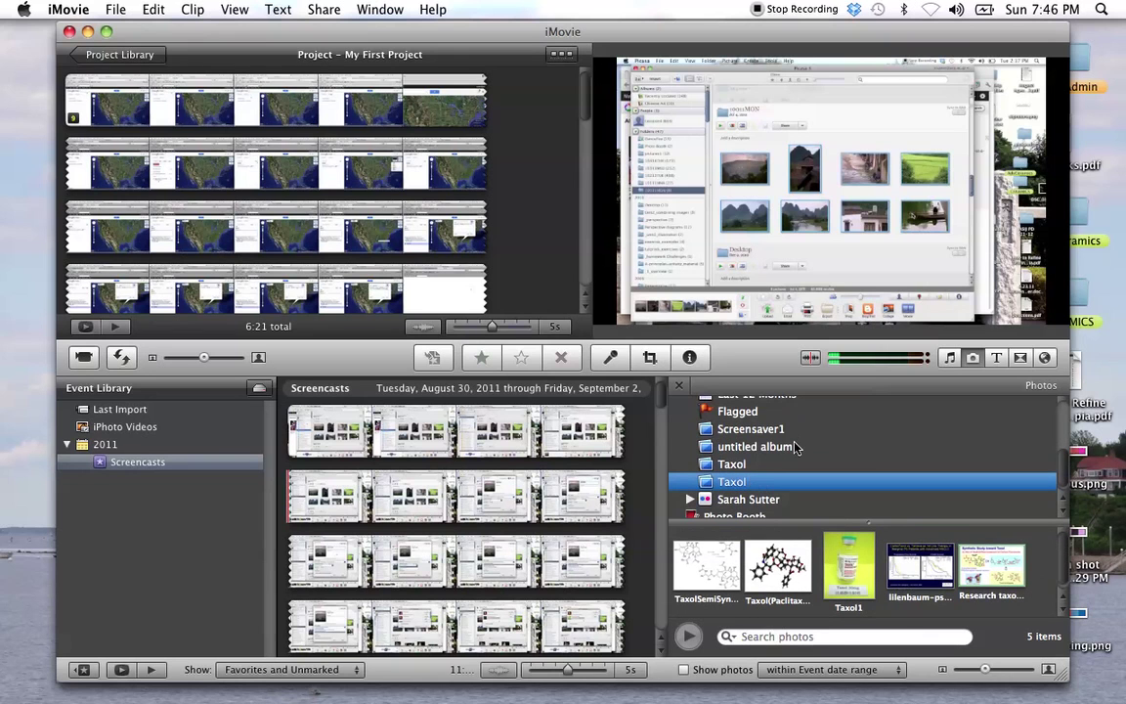
scroll(787, 455, "up", 5)
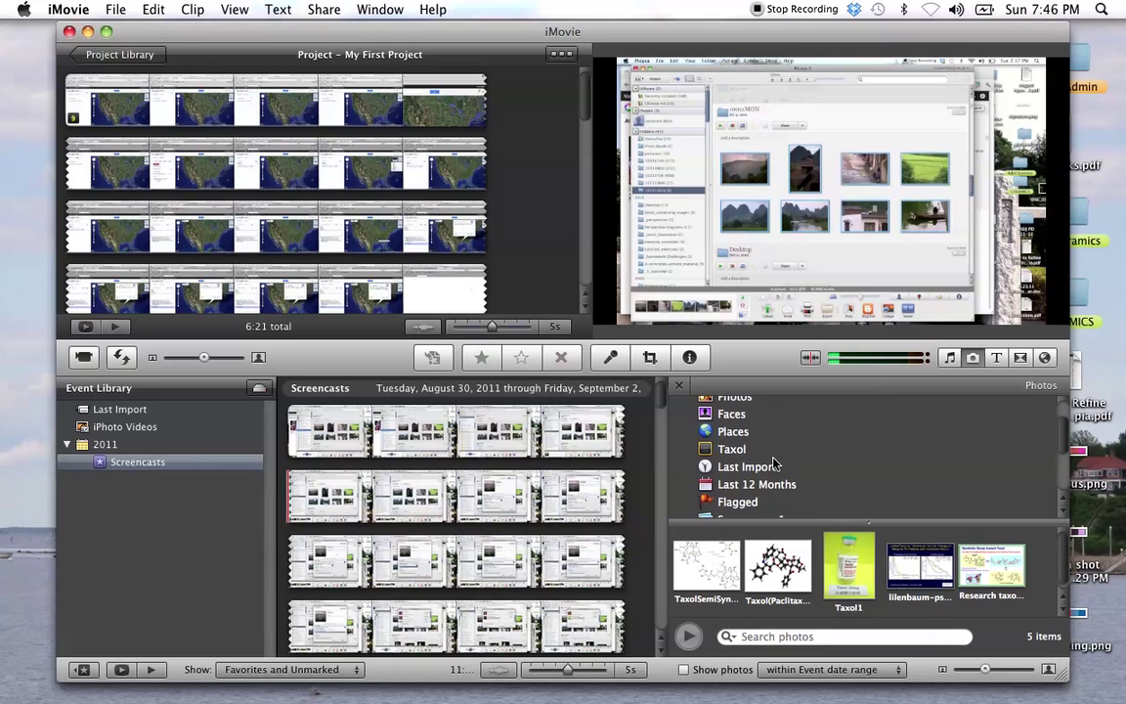
scroll(772, 463, "up", 3)
Return to the Taxol album after viewing all events, then collapse the album list.
left_click(753, 423)
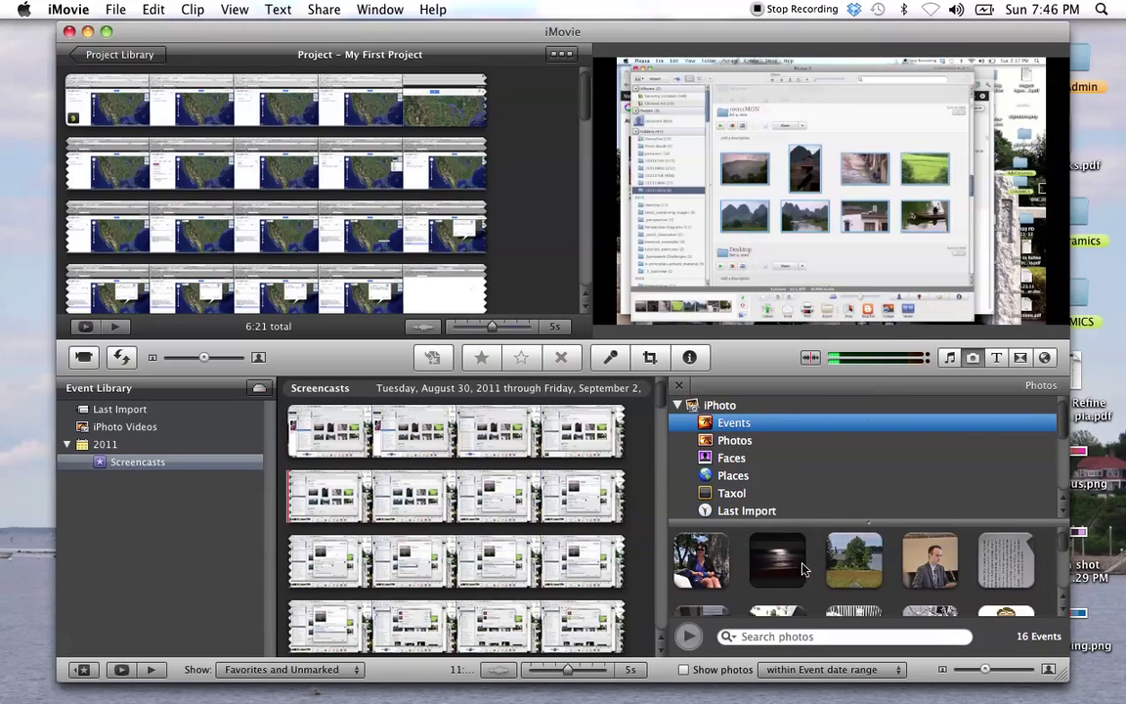
scroll(802, 560, "up", 2)
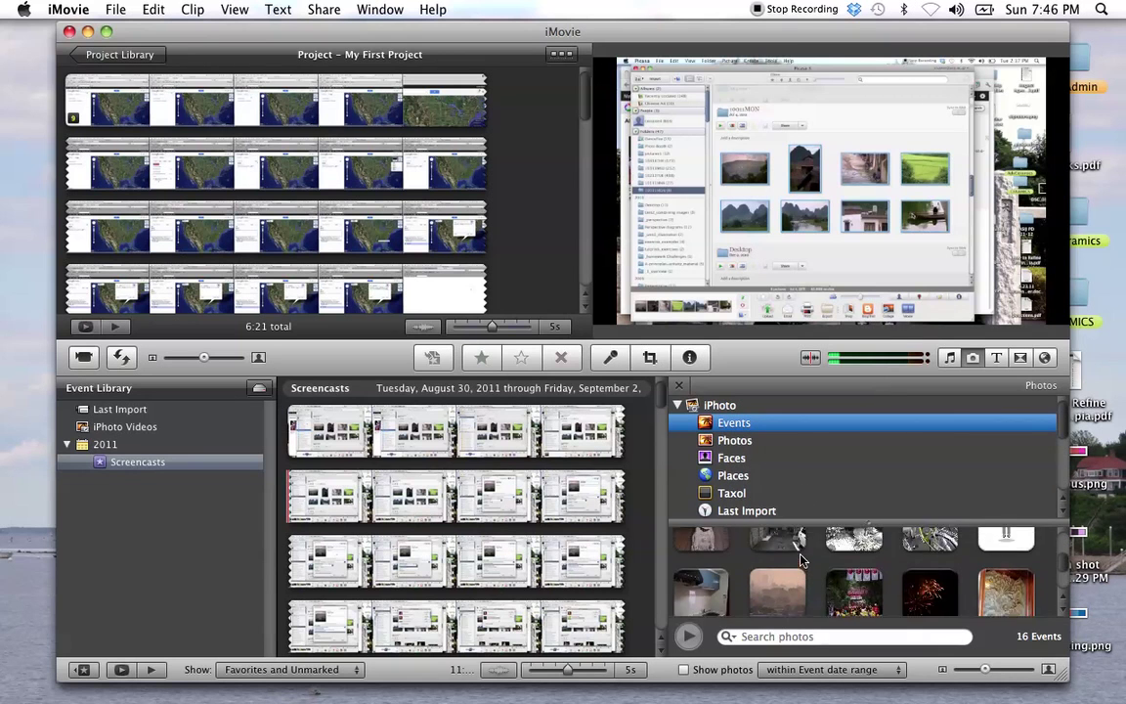
scroll(801, 560, "down", 2)
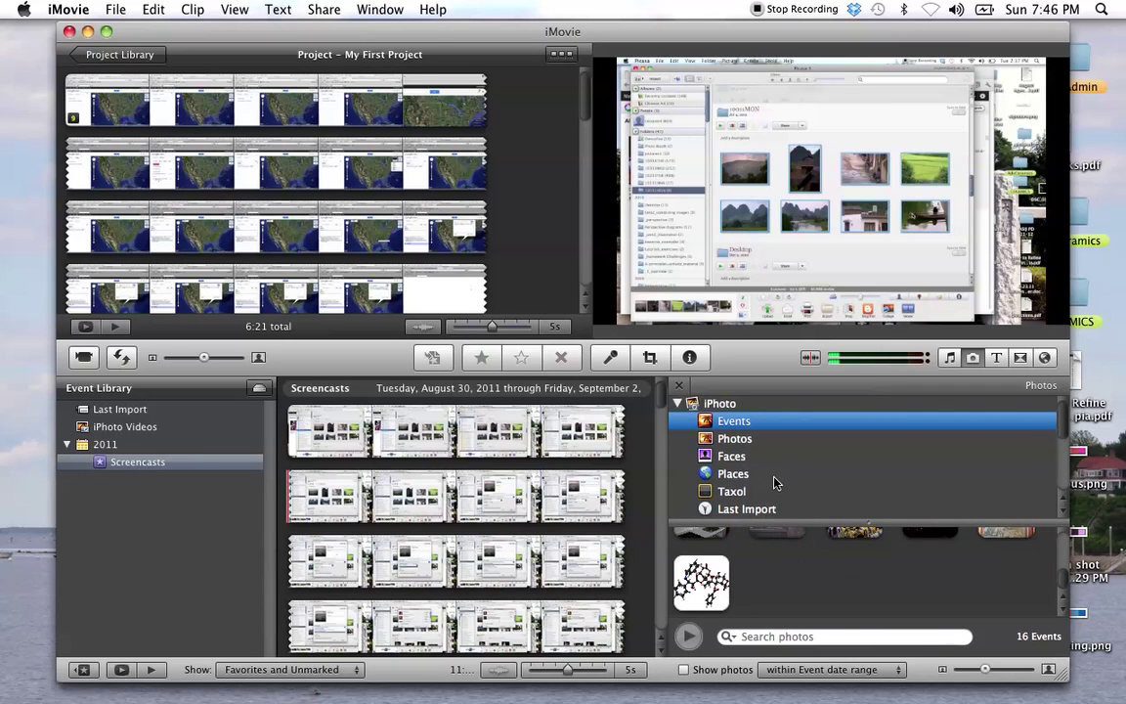
scroll(775, 479, "down", 3)
scroll(774, 482, "down", 1)
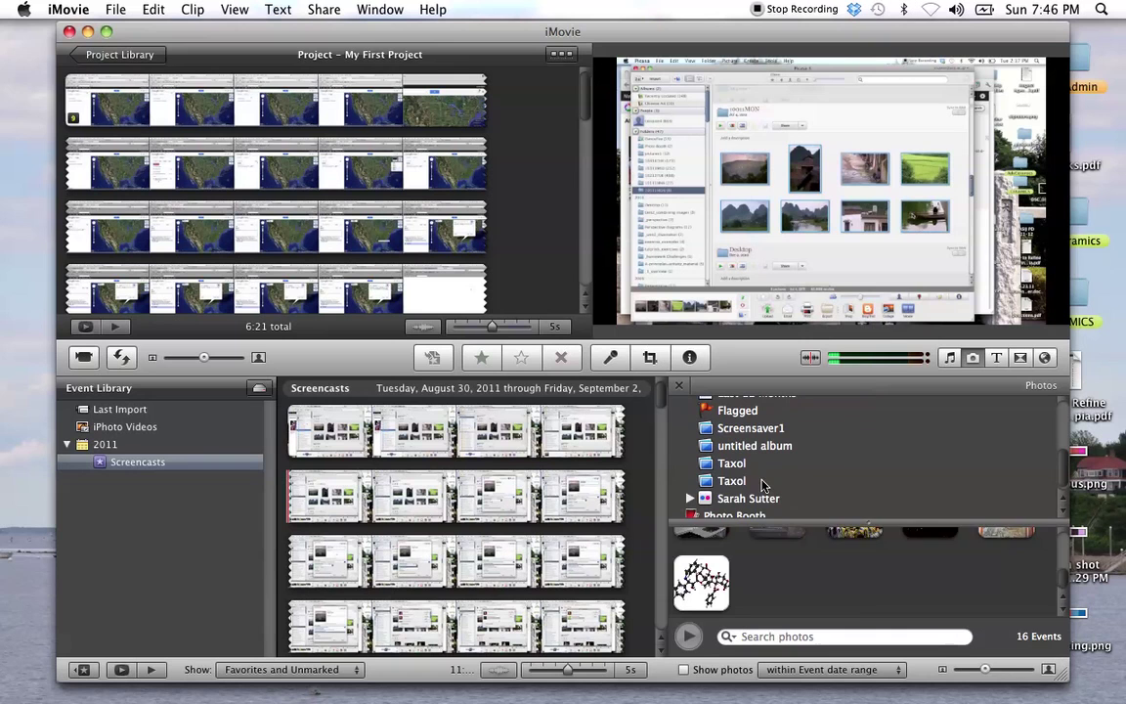
left_click(762, 482)
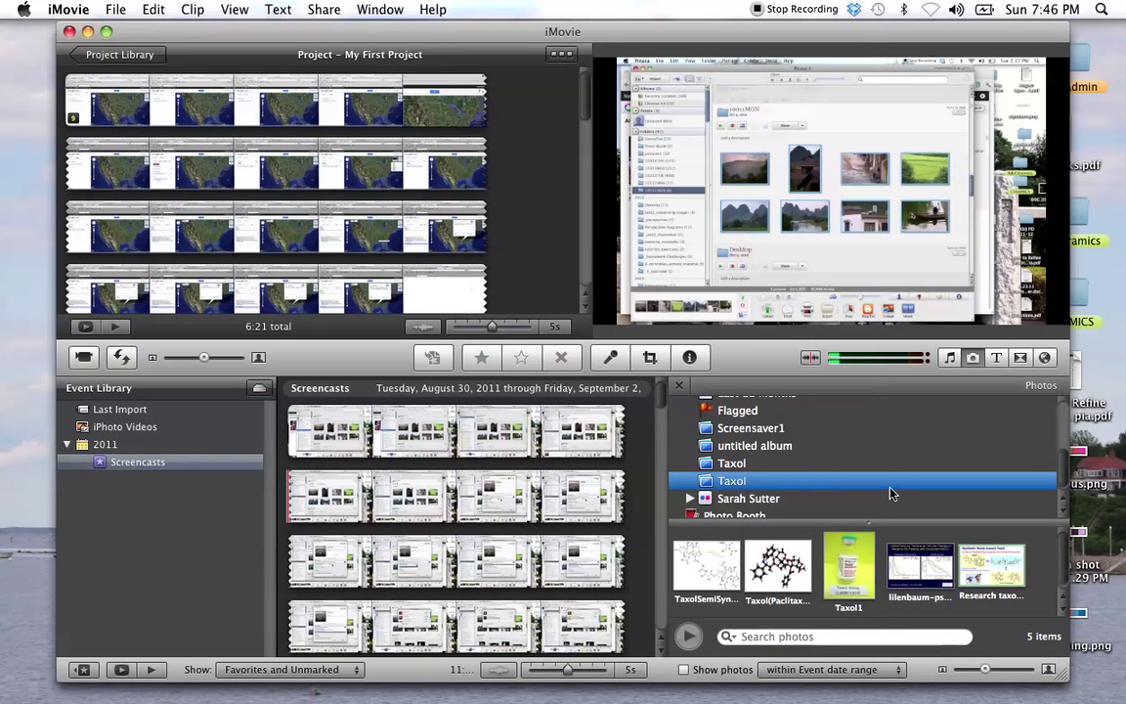
left_click_drag(869, 525, 869, 420)
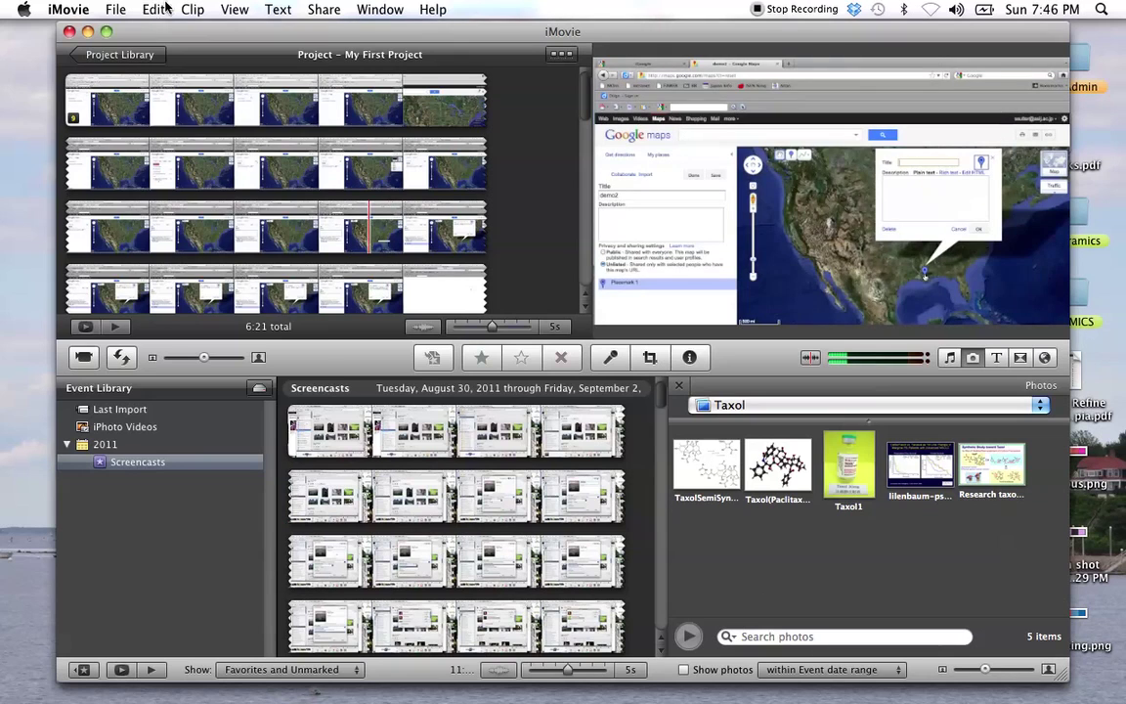
Create project 'Taxol Demo' with Standard (4:3) aspect ratio, keeping 30 fps – NTSC.
left_click(115, 11)
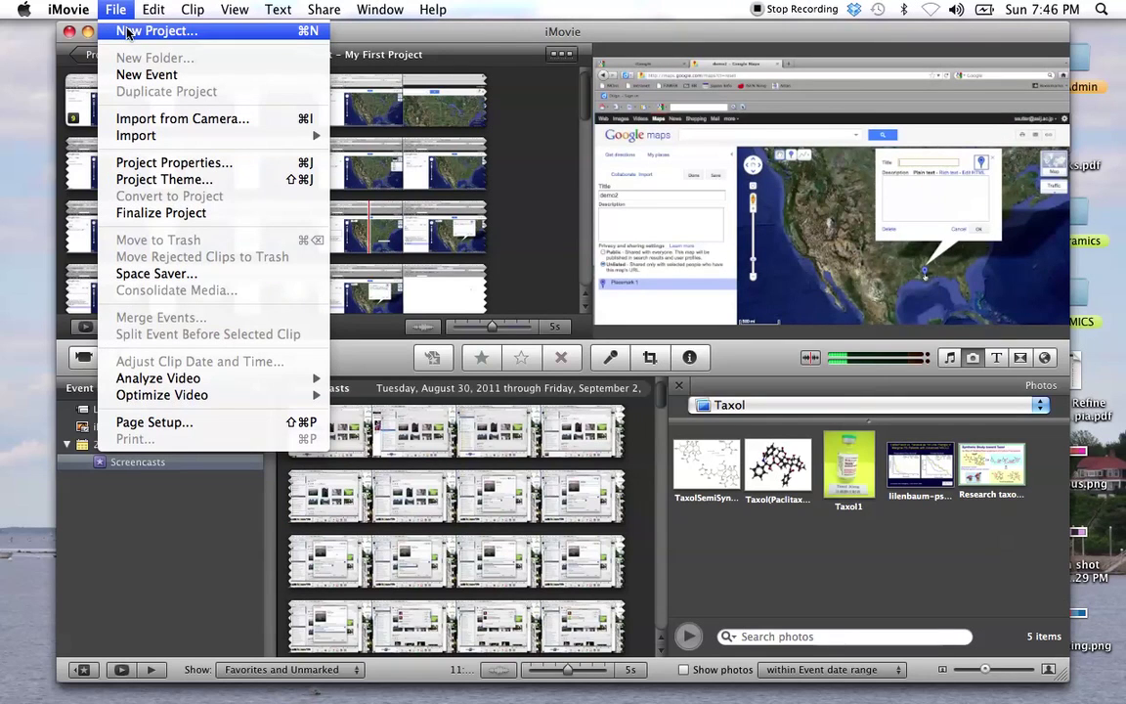
left_click(127, 32)
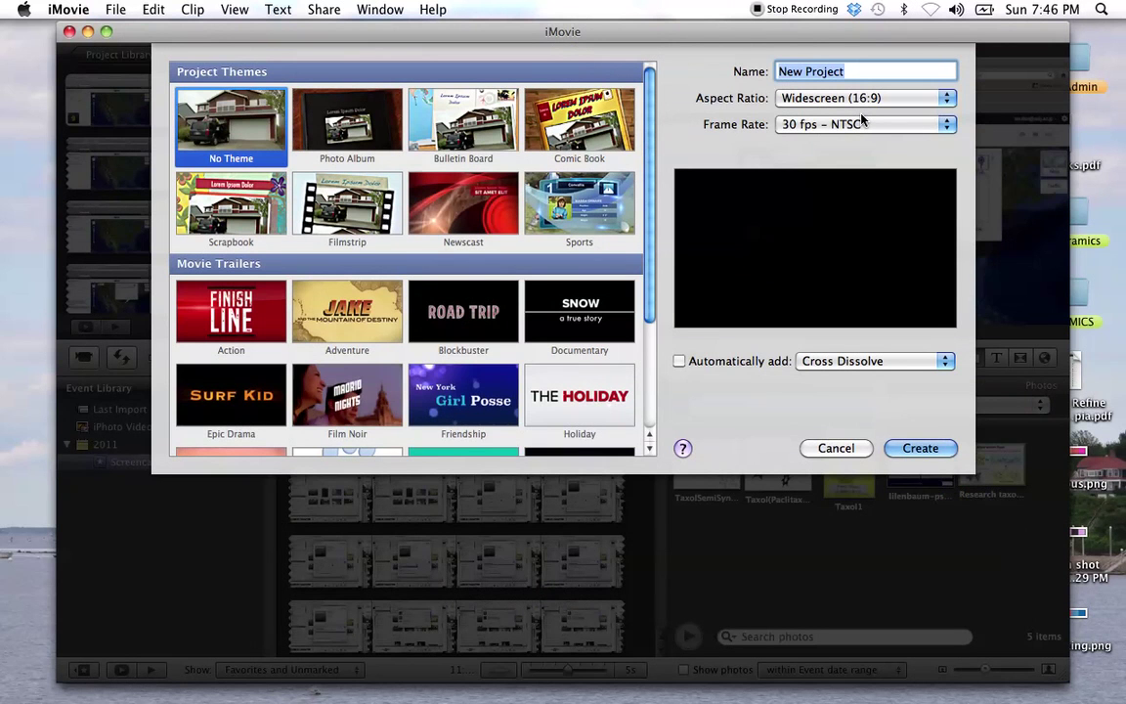
type("Taxol Demo")
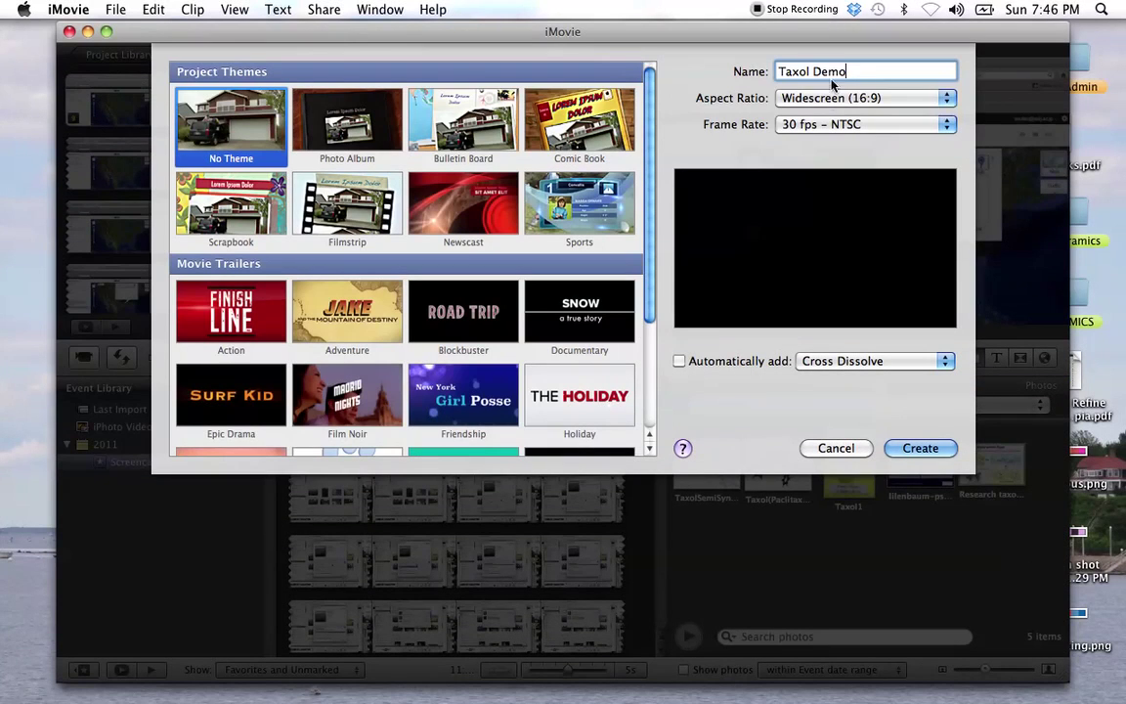
left_click(828, 97)
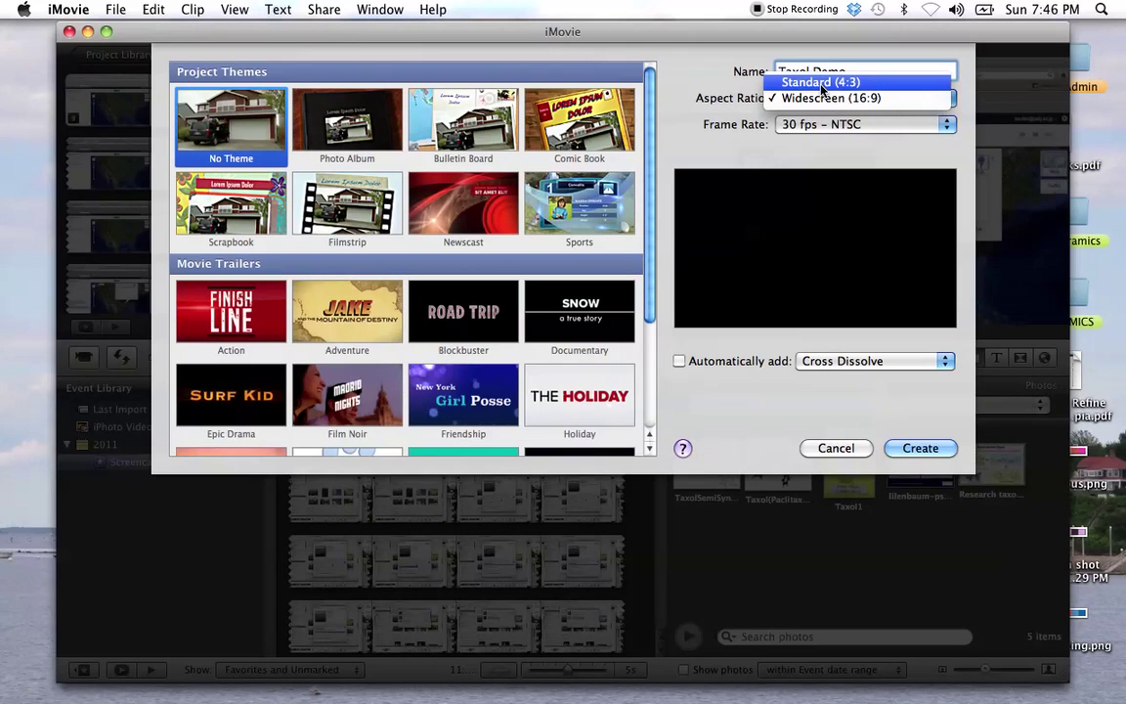
left_click(822, 86)
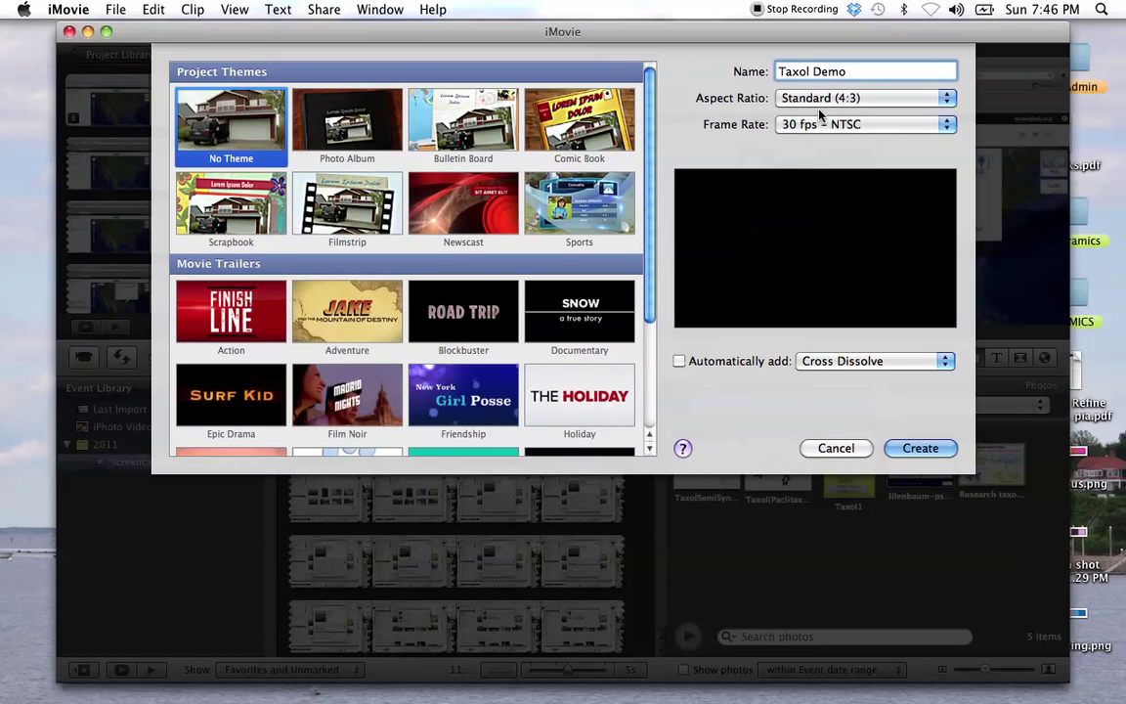
left_click(821, 124)
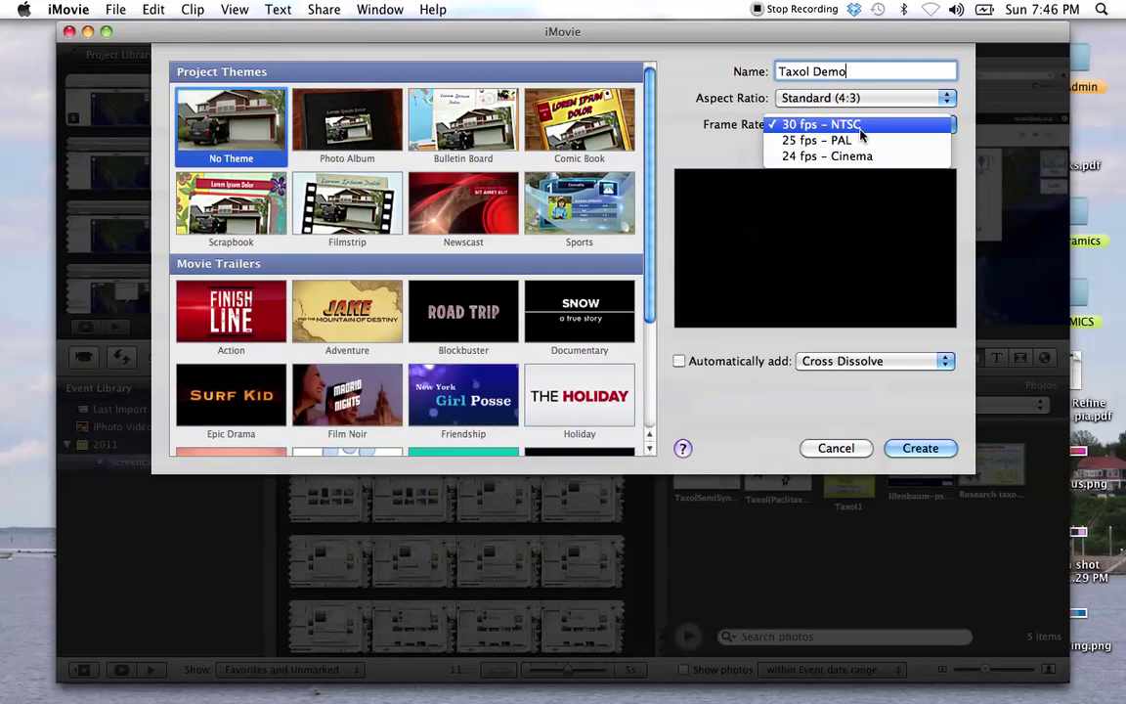
left_click(710, 146)
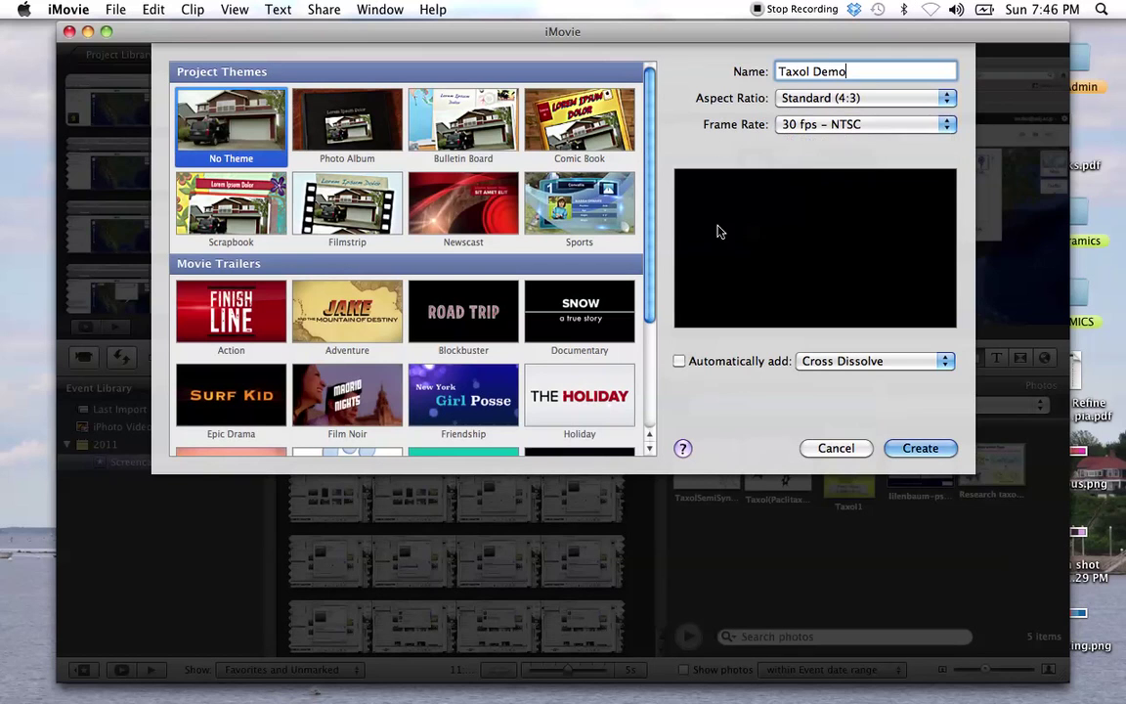
left_click(922, 449)
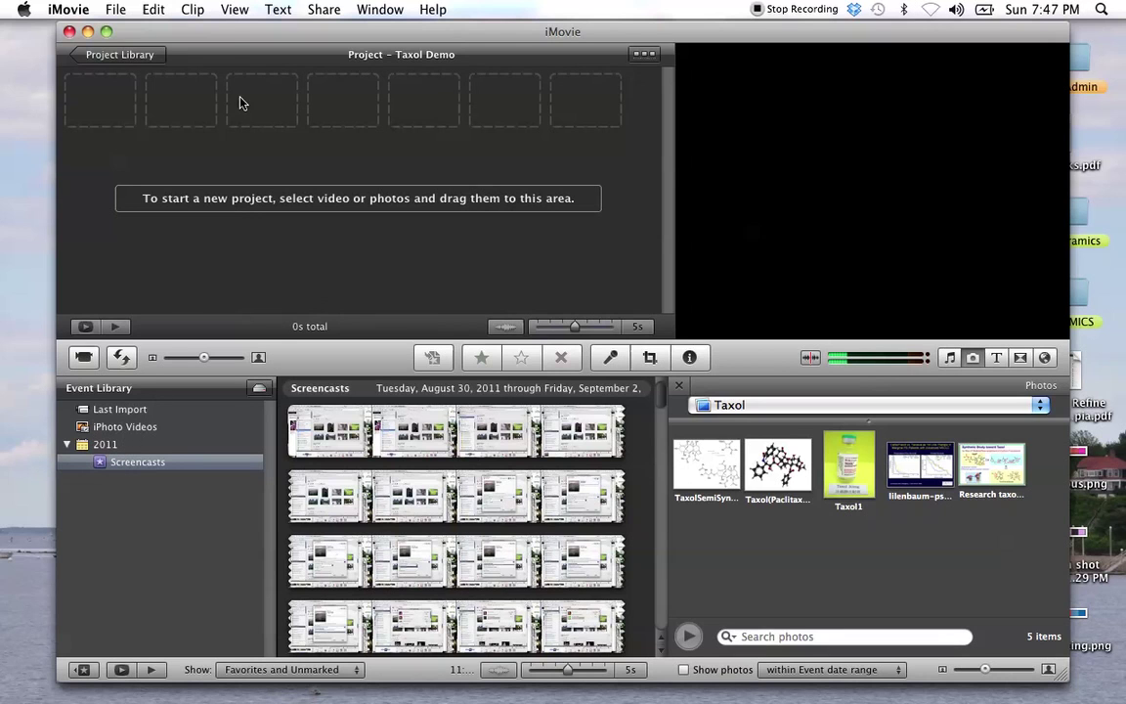
Open the iMovie menu to quit the application.
left_click(83, 10)
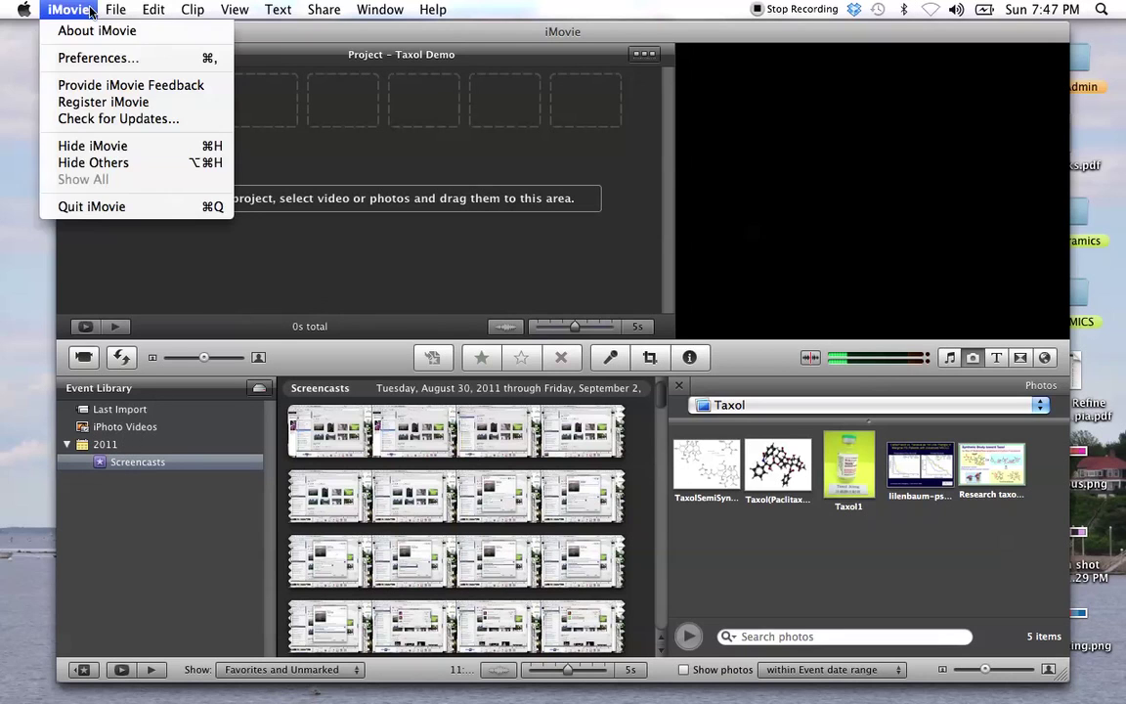
Quit iMovie and open a new Finder window at the upper left.
left_click(91, 207)
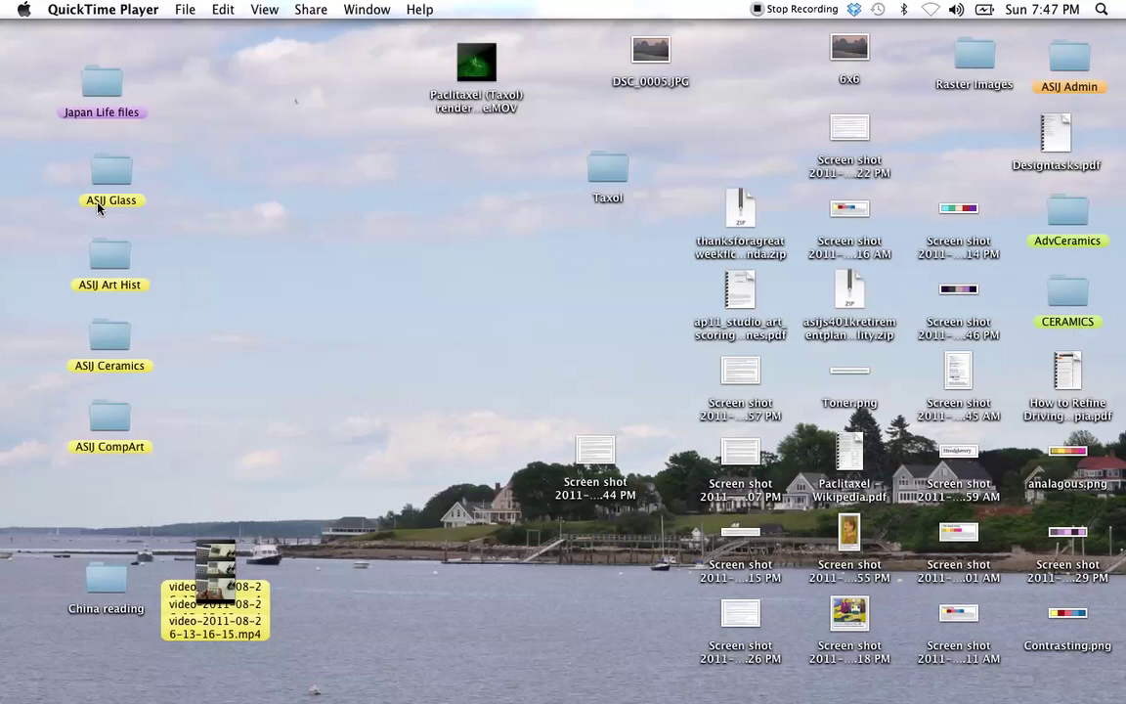
left_click(283, 304)
key("super+n")
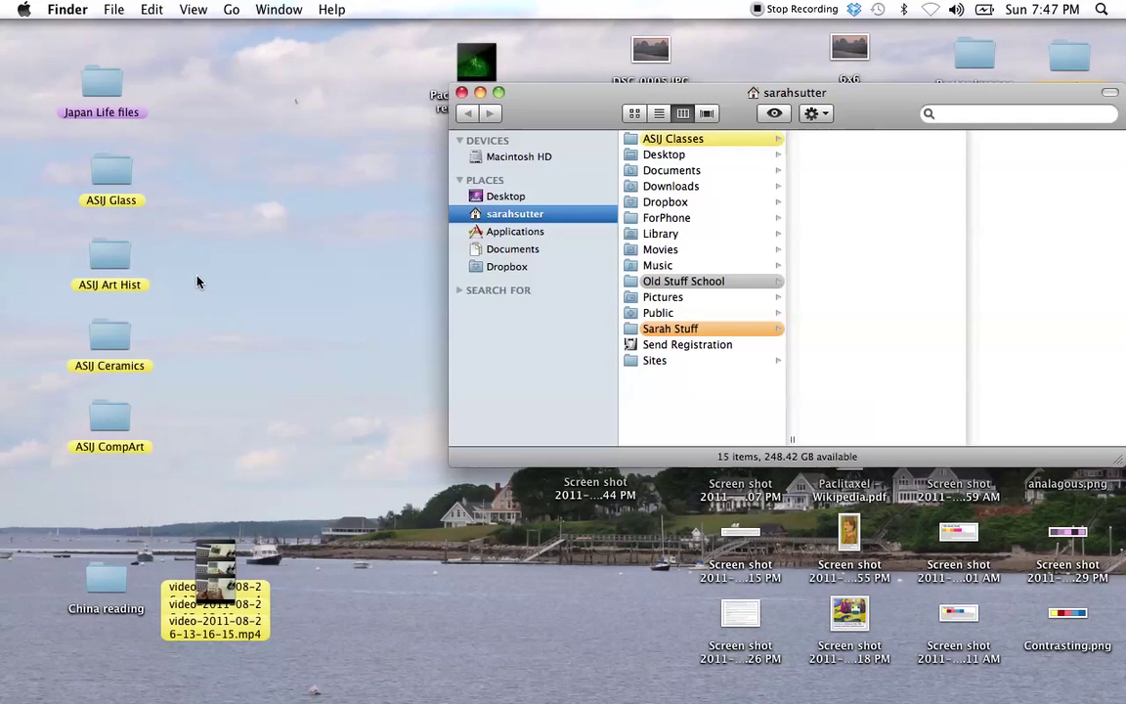
left_click_drag(889, 111, 538, 93)
Browse Movies, check iMovie Projects, then select the iMovie Events folder.
left_click(381, 231)
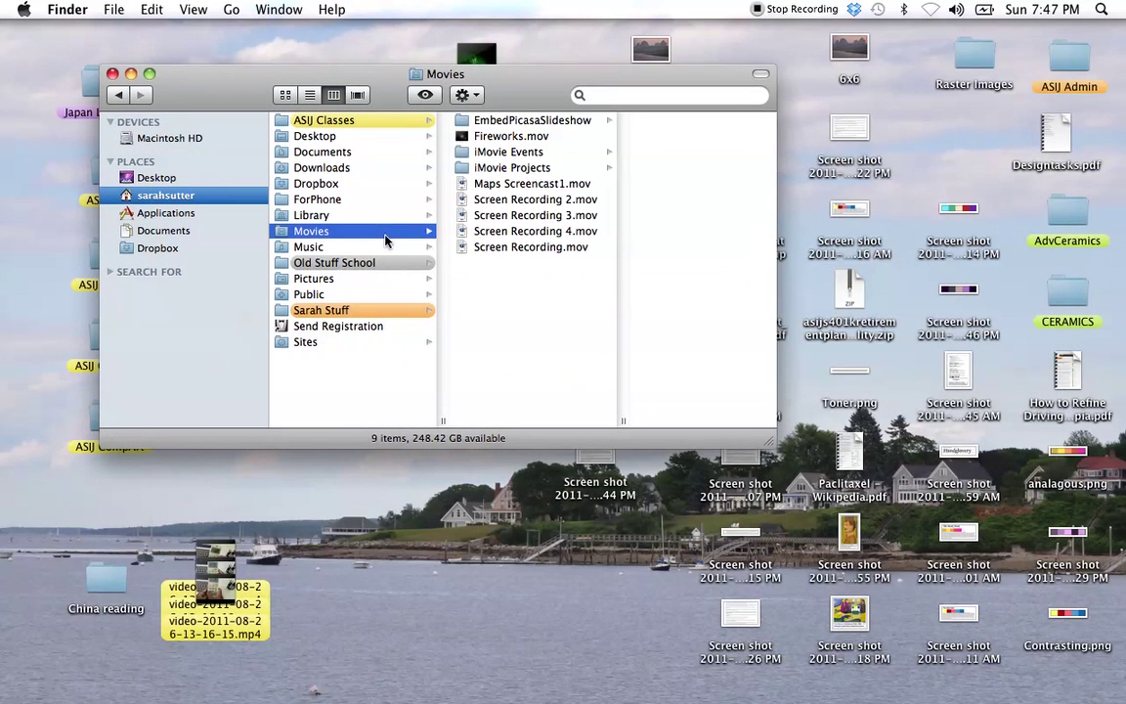
left_click(545, 170)
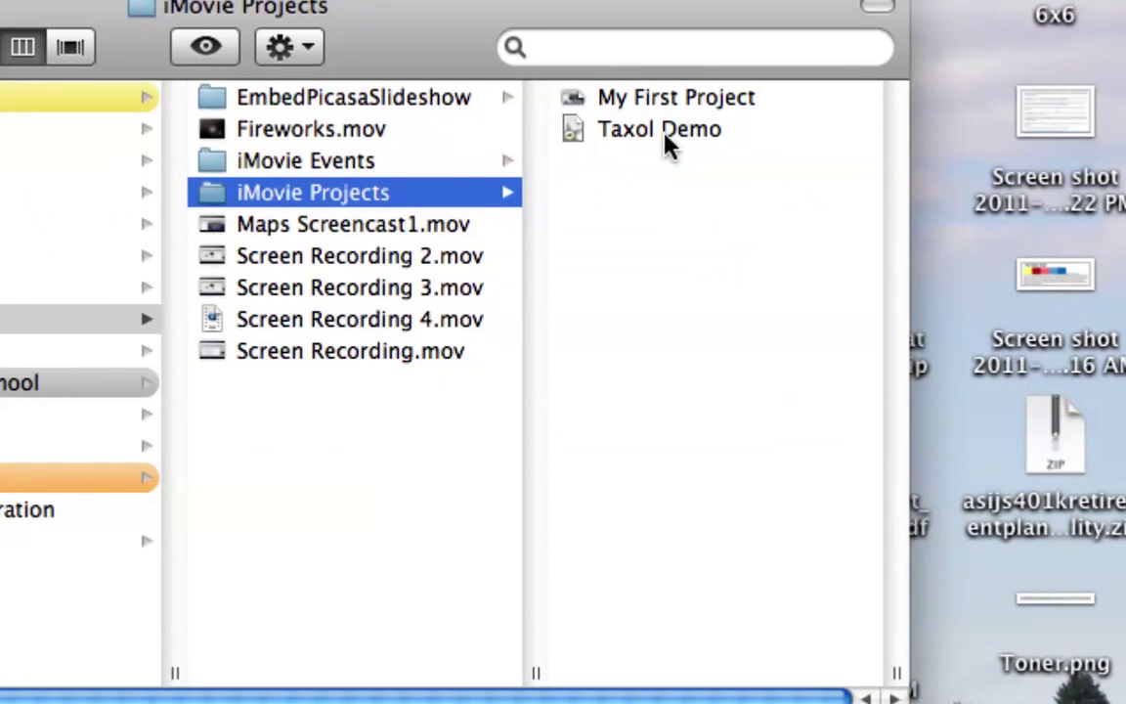
left_click(437, 165)
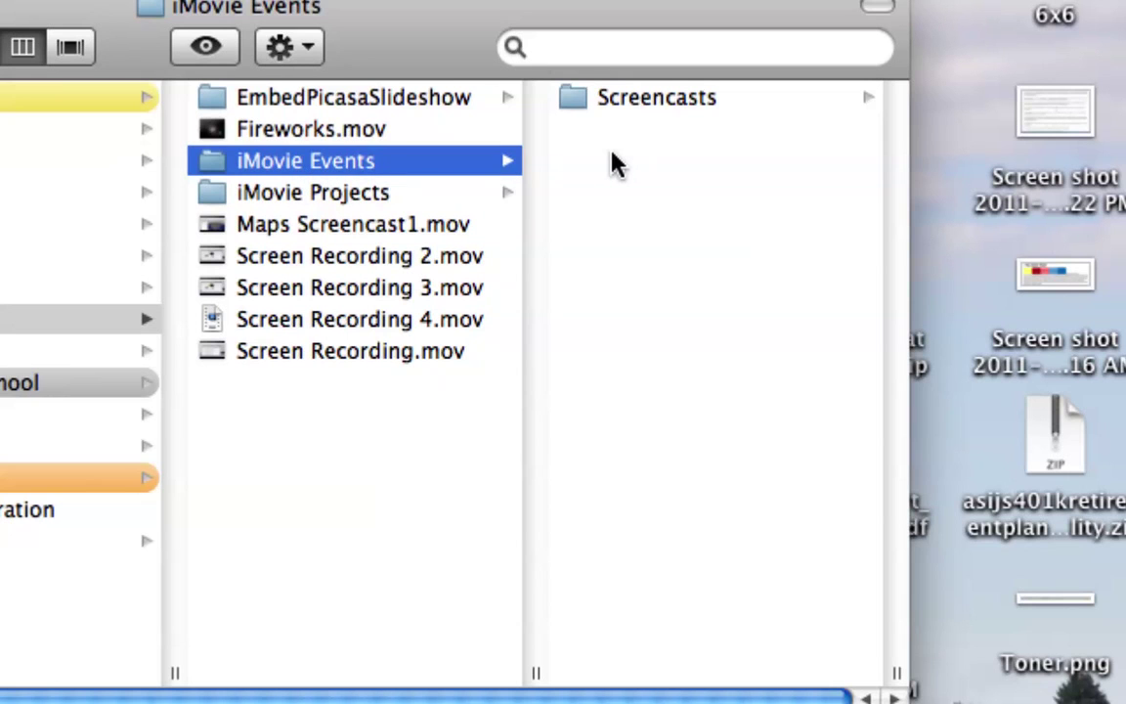
Create a new folder named 'Taxol' inside iMovie Events.
key("super+shift+n")
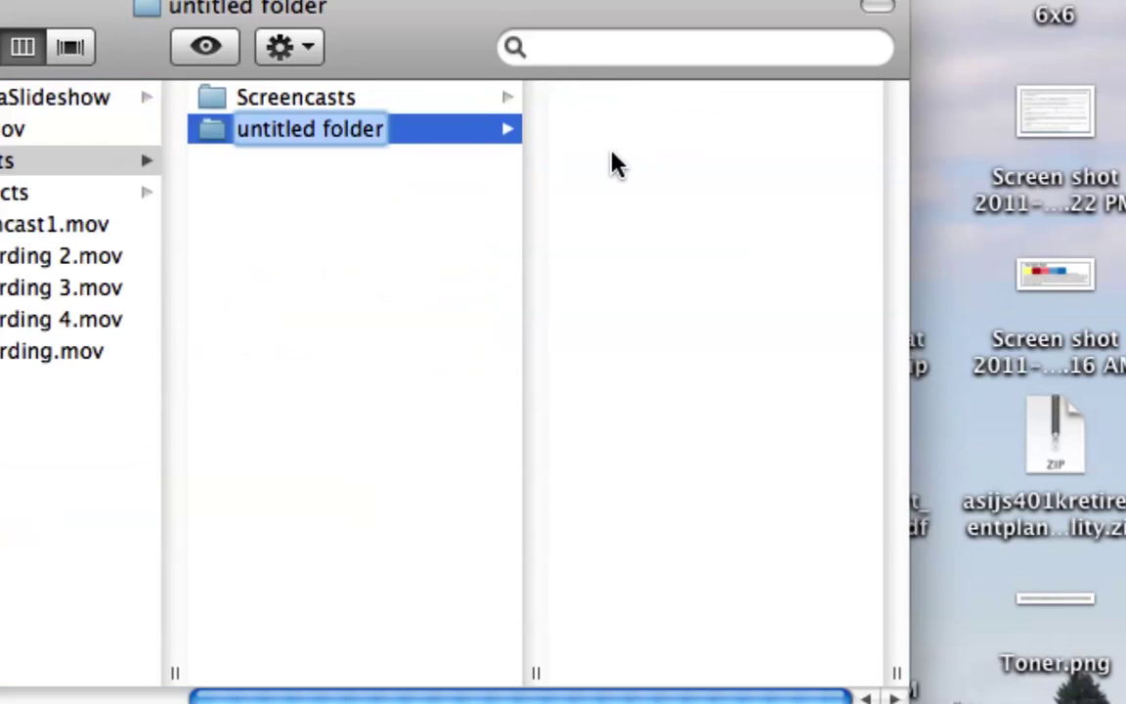
type("R")
key("BackSpace")
type("T")
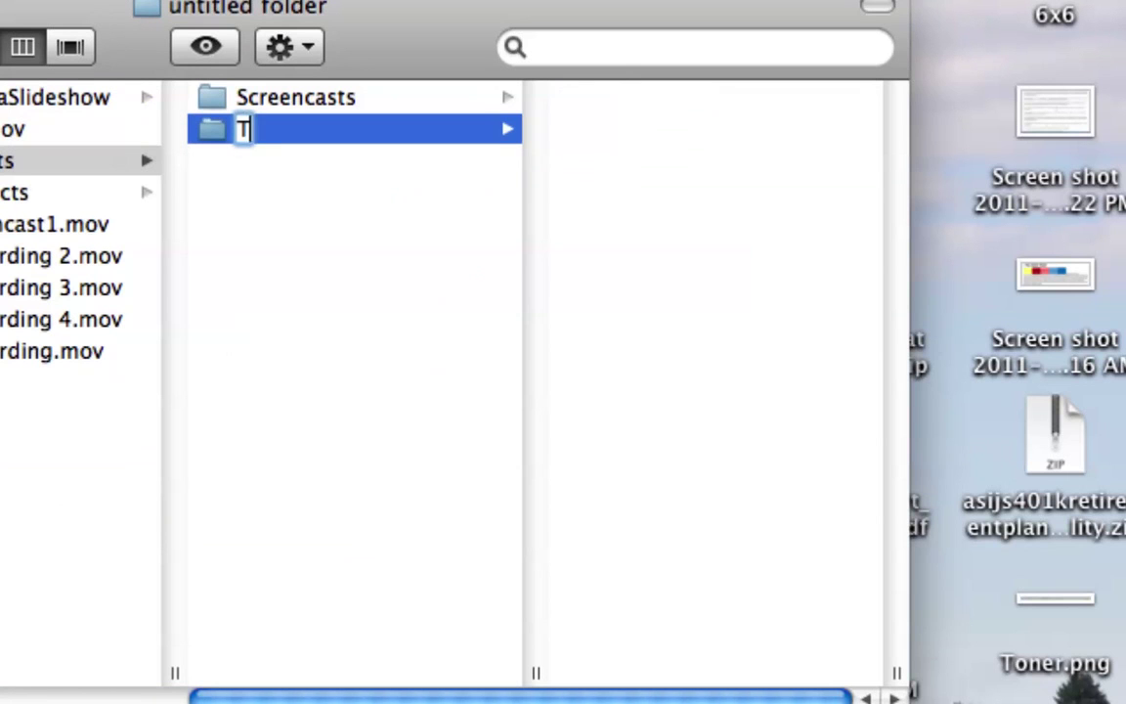
type("axol")
left_click(508, 235)
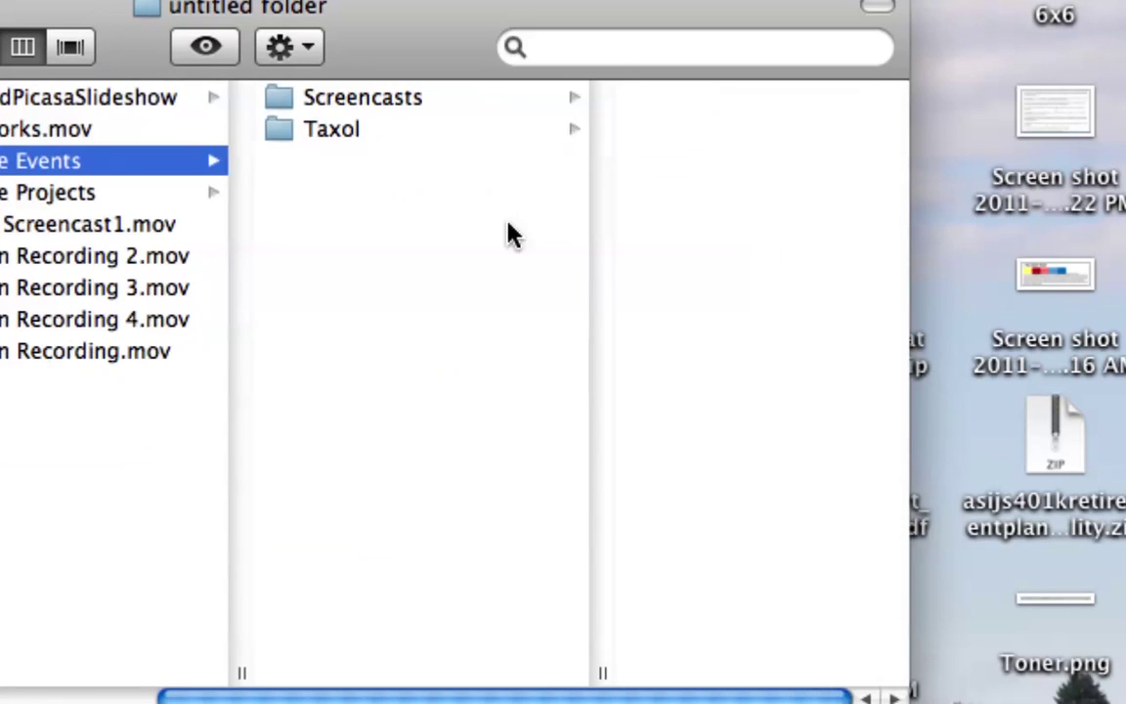
Move the Paclitaxel .MOV file from the desktop into Taxol and verify it.
left_click_drag(452, 49, 451, 198)
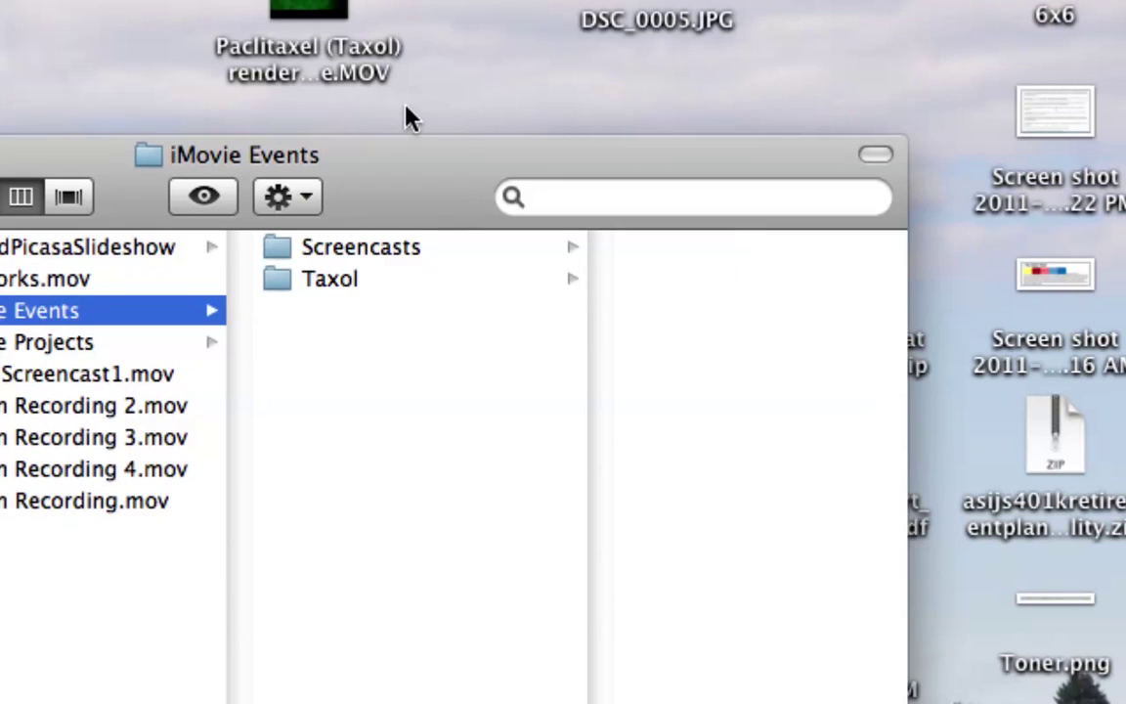
left_click_drag(333, 20, 345, 282)
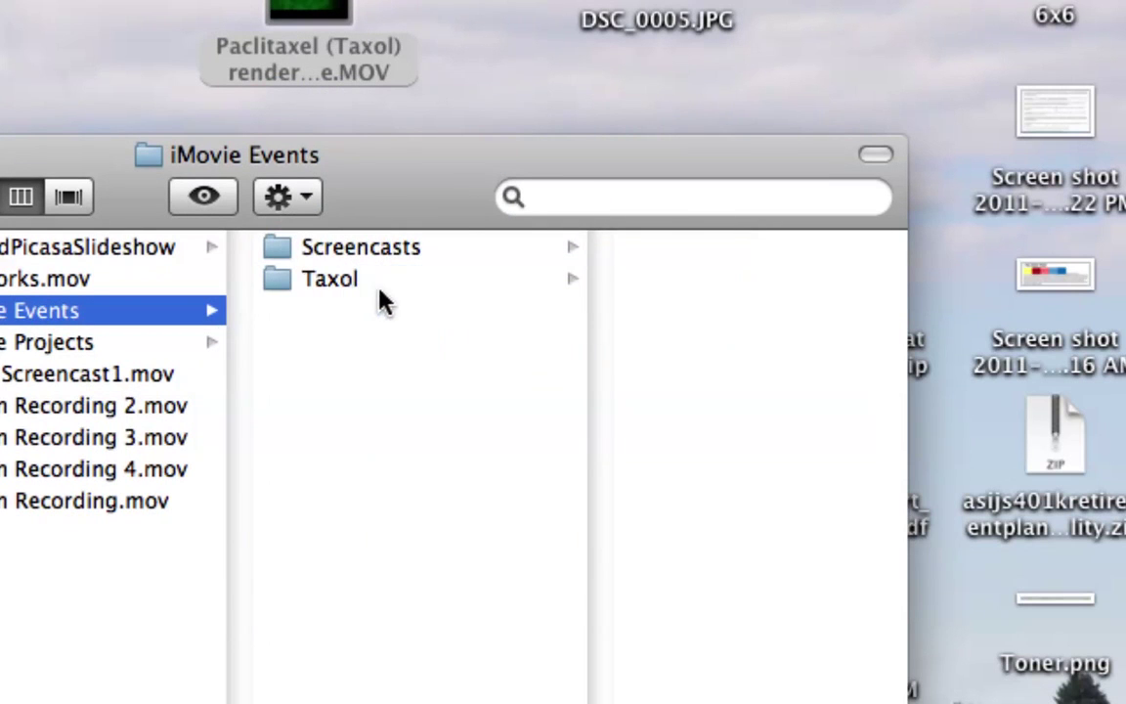
left_click(550, 282)
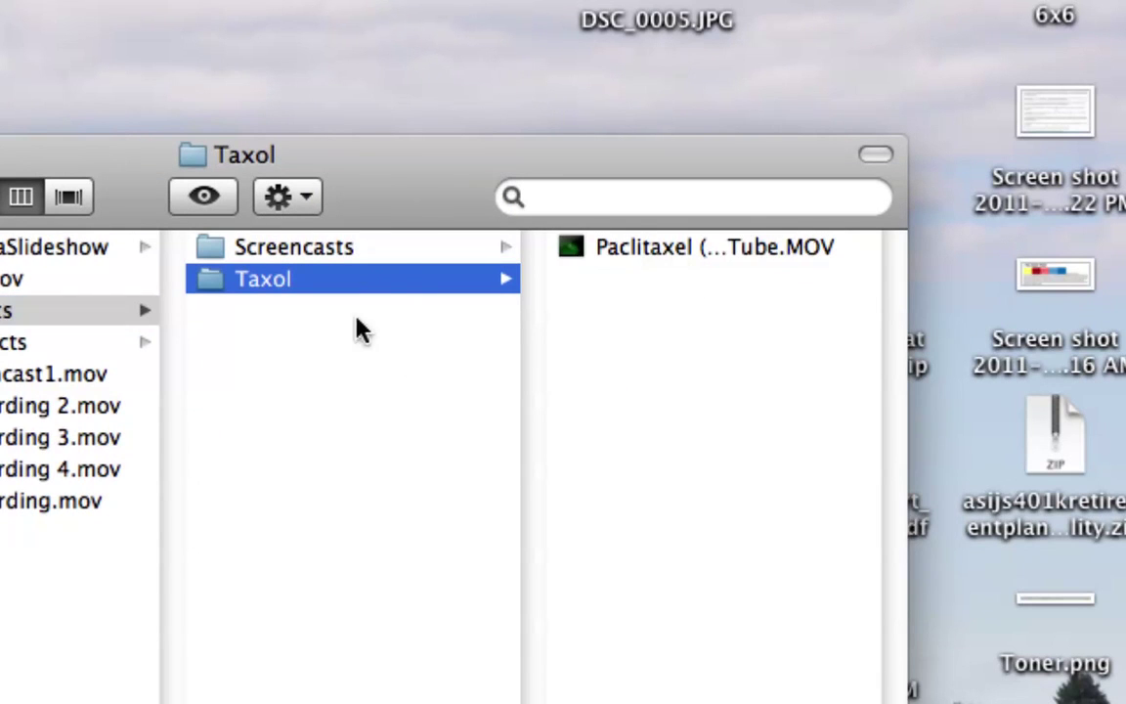
left_click_drag(413, 202, 611, 83)
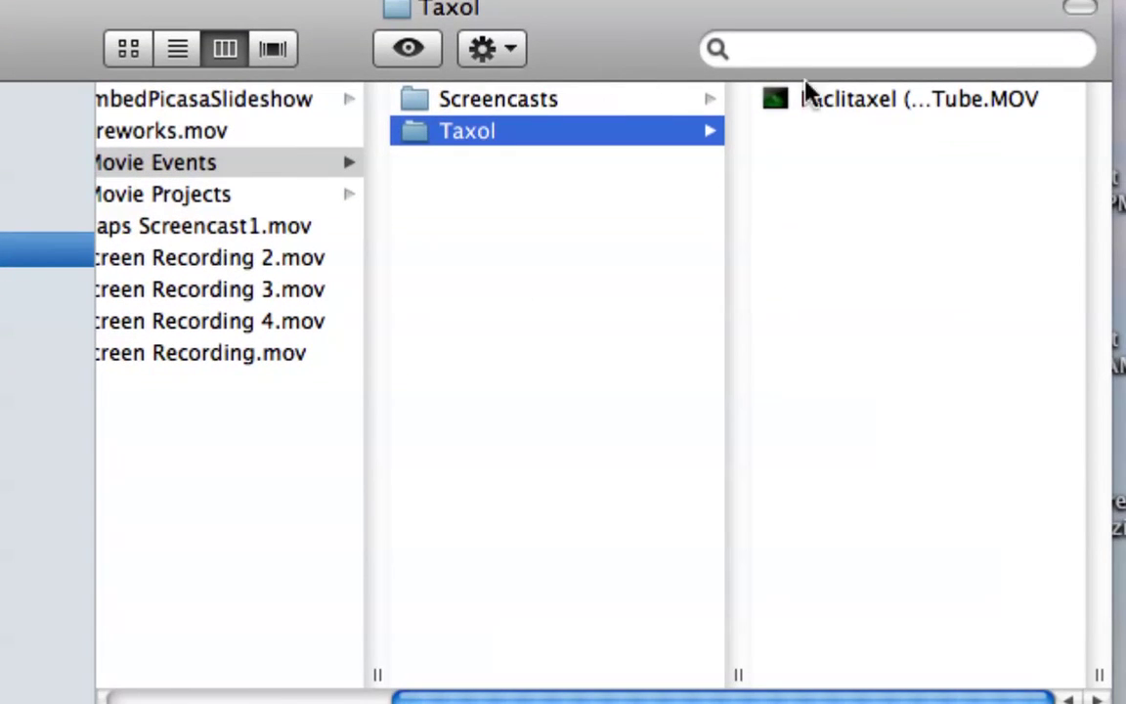
scroll(279, 184, "left", 3)
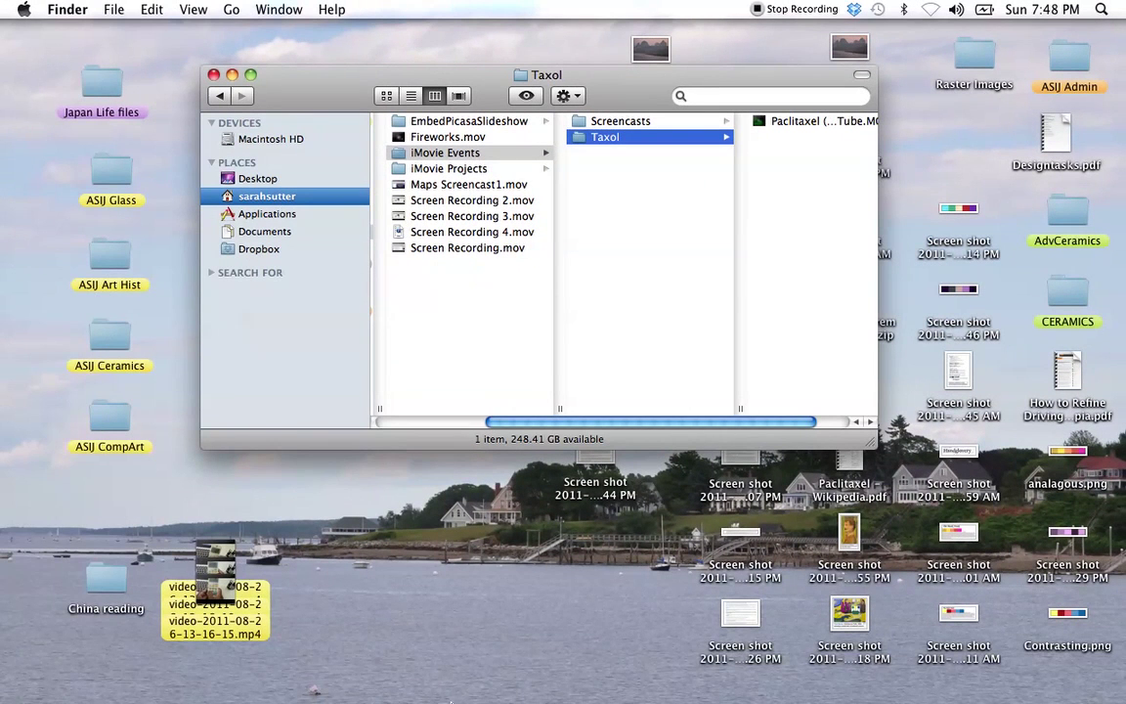
Relaunch iMovie and show the clips of the Taxol event under 1904.
mouse_move(447, 696)
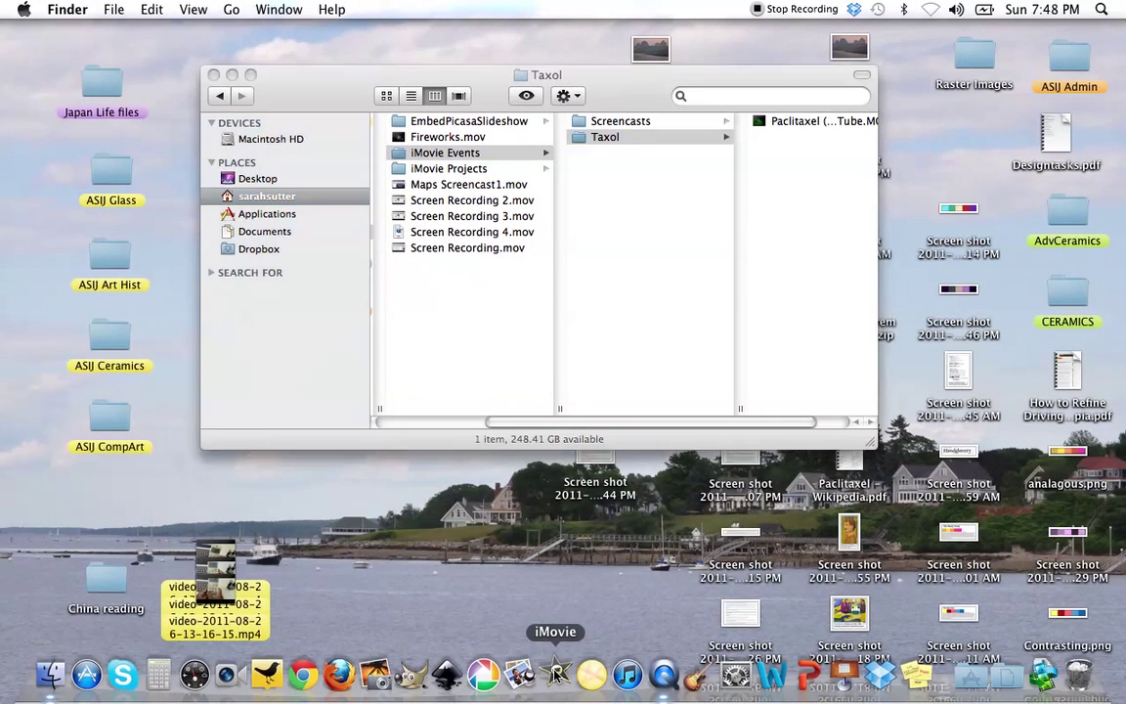
left_click(555, 674)
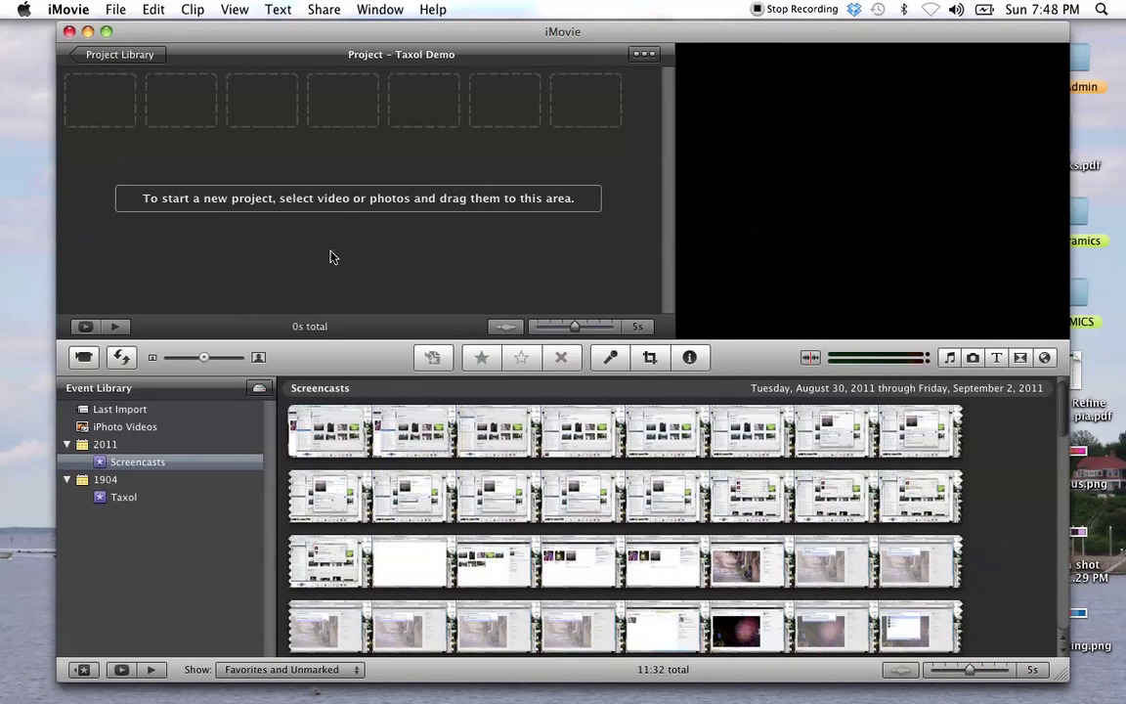
left_click(127, 498)
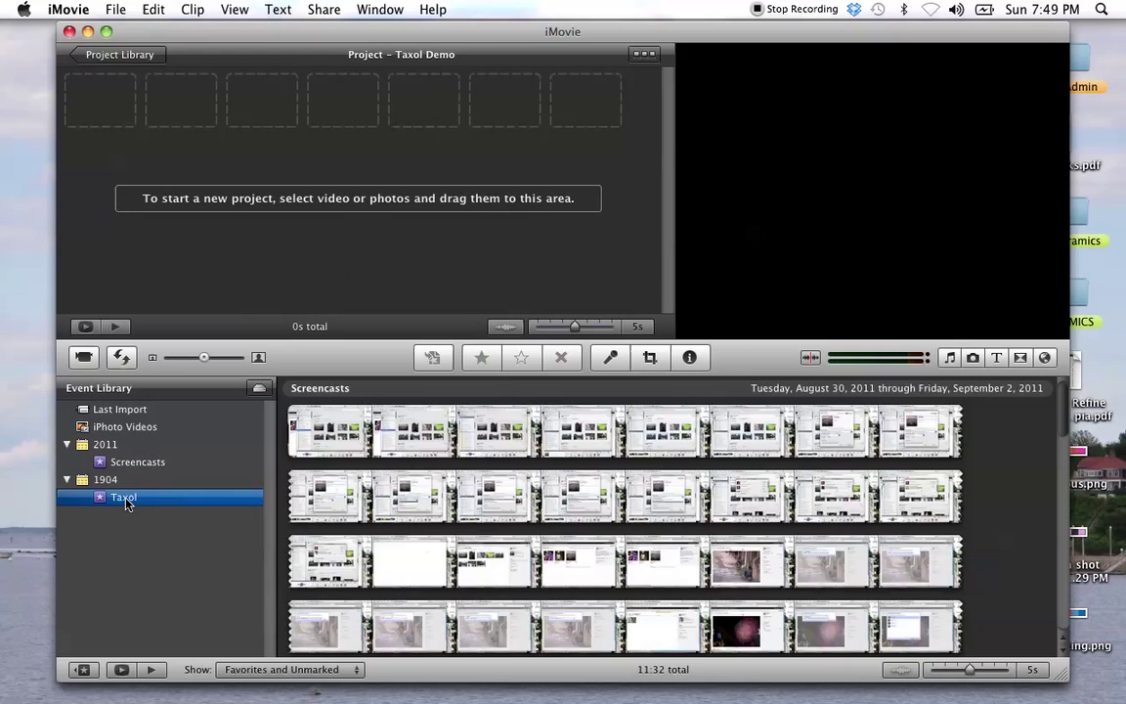